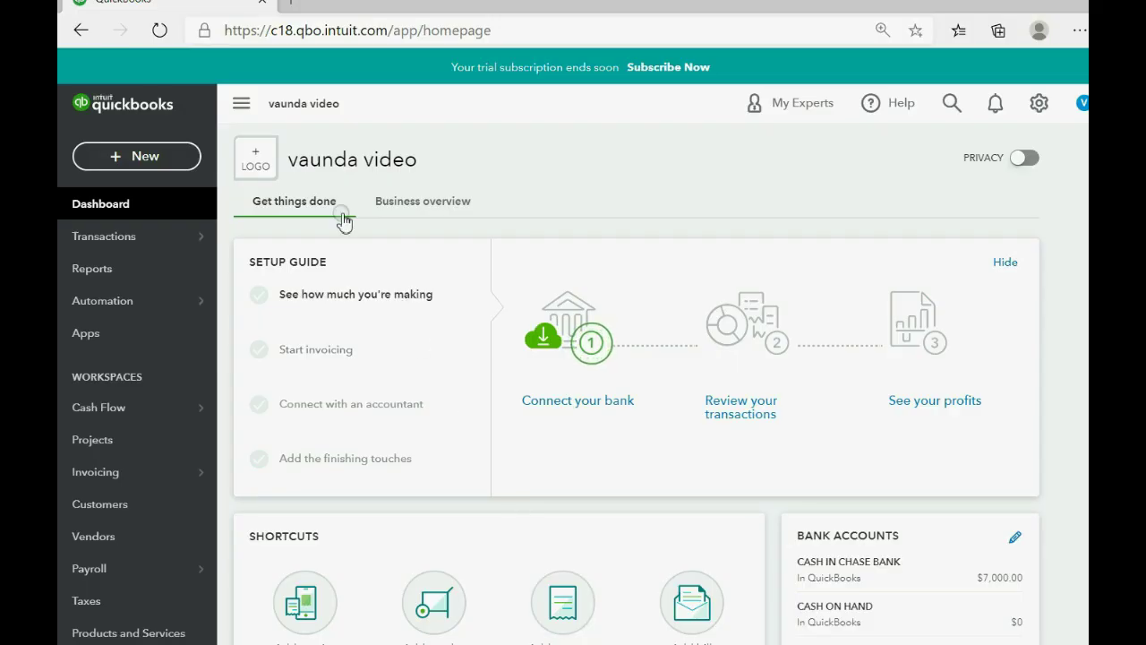
Start a new check numbered 1001 payable to U.P.S
click(167, 157)
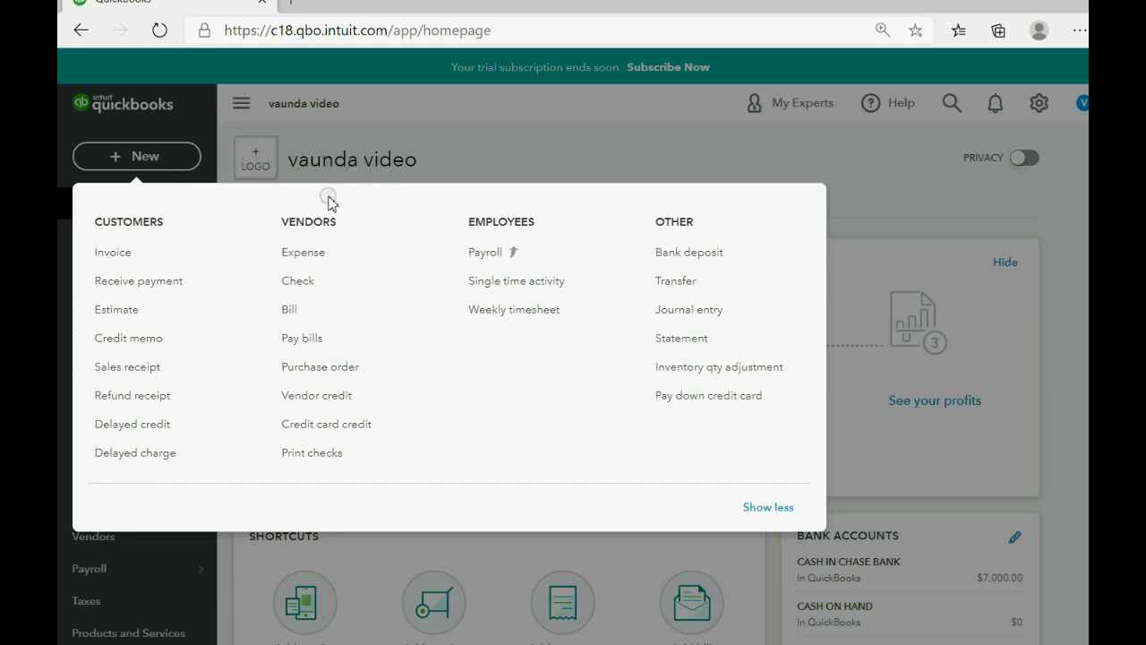
drag(333, 221, 299, 224)
click(295, 287)
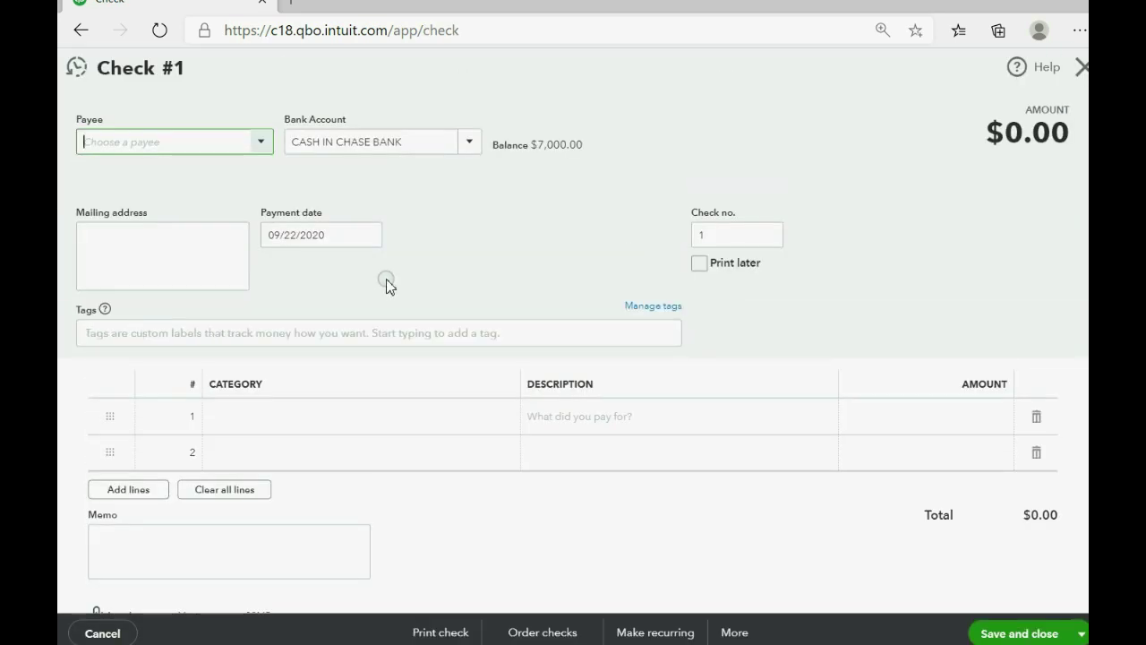
click(711, 236)
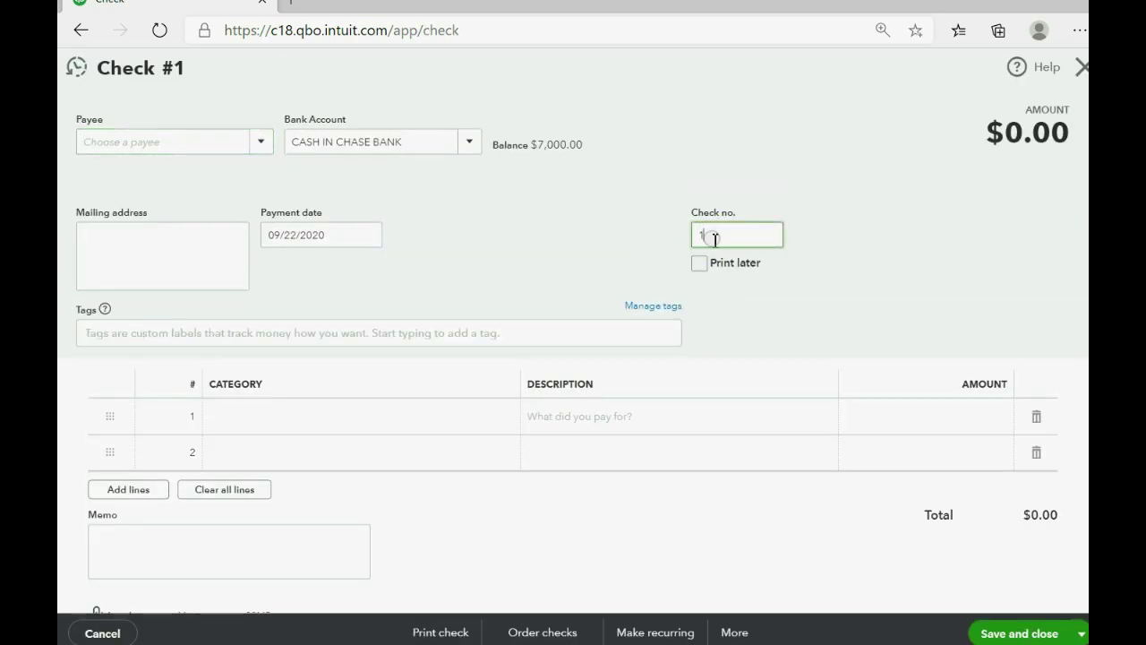
text(001)
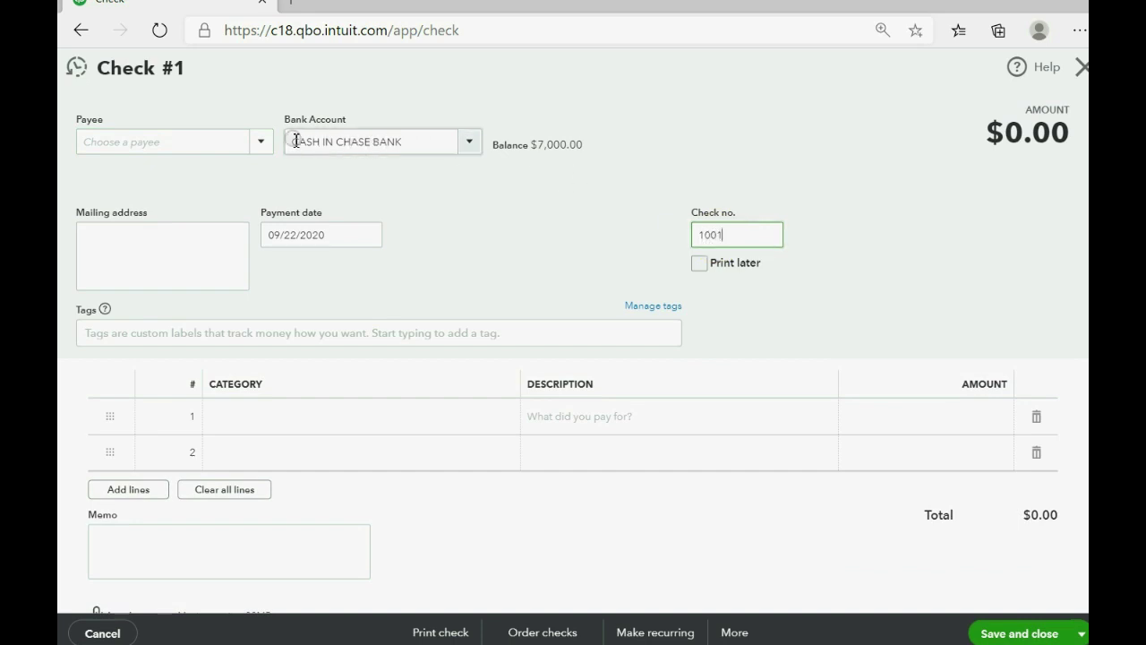
click(263, 143)
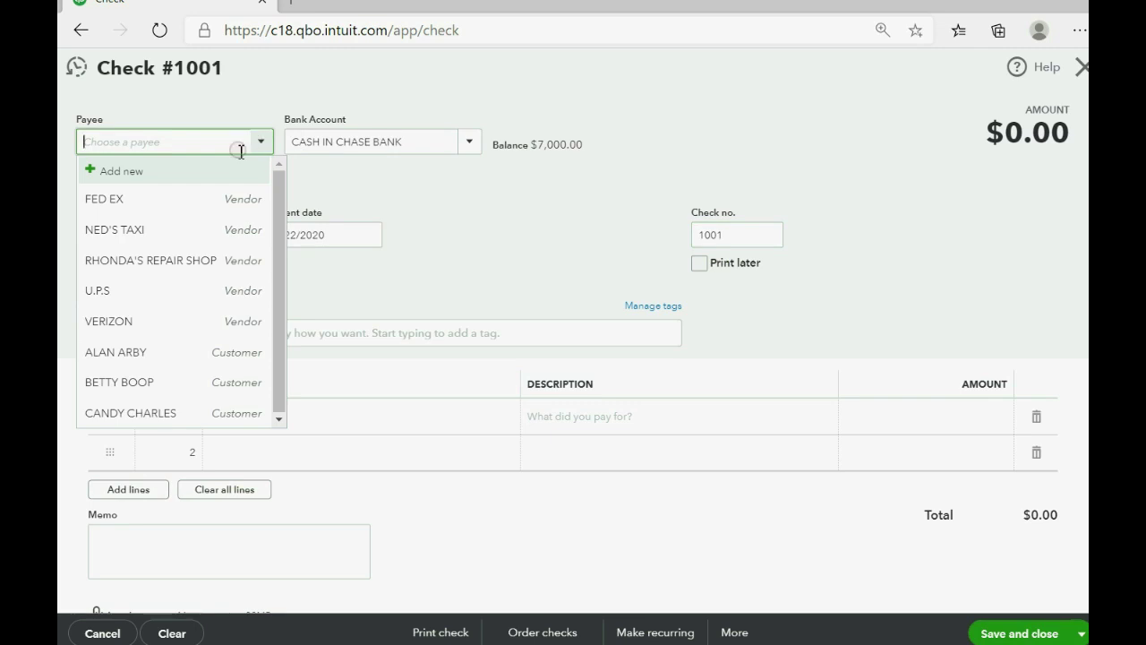
click(207, 292)
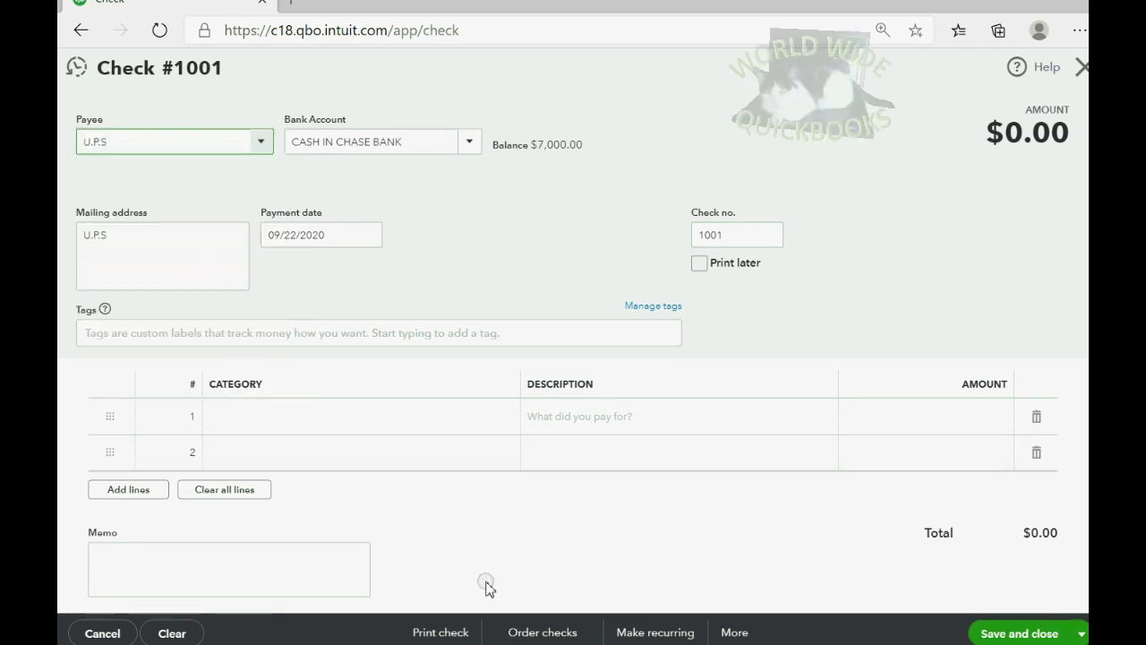
mouse_move(321, 234)
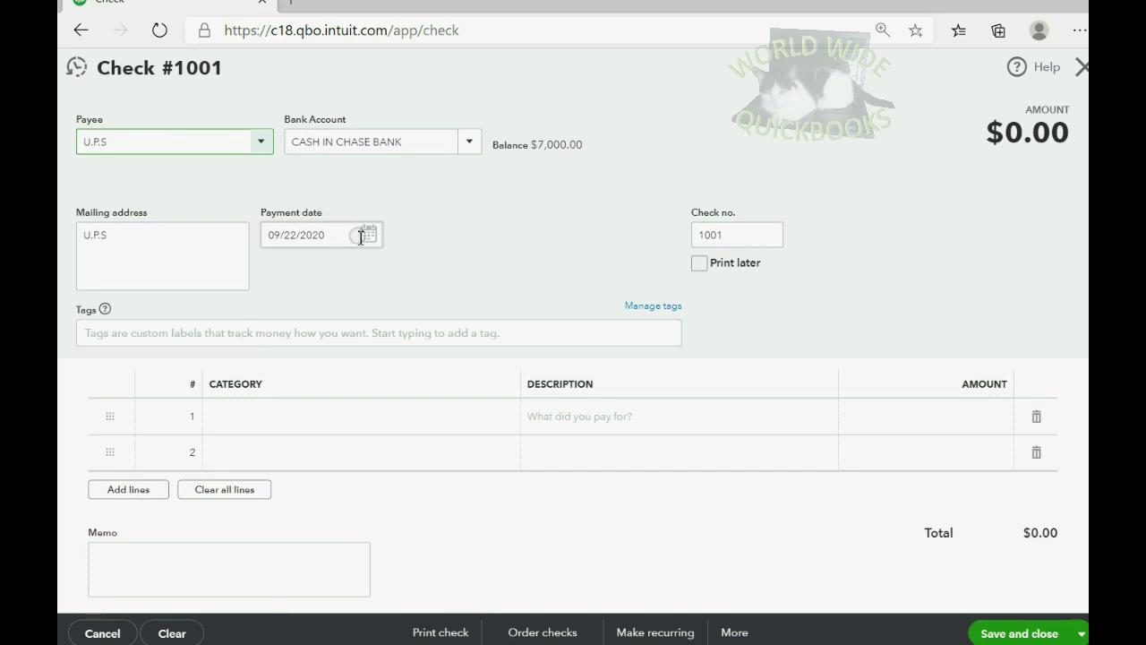
Date the check 01/05/2022
click(370, 236)
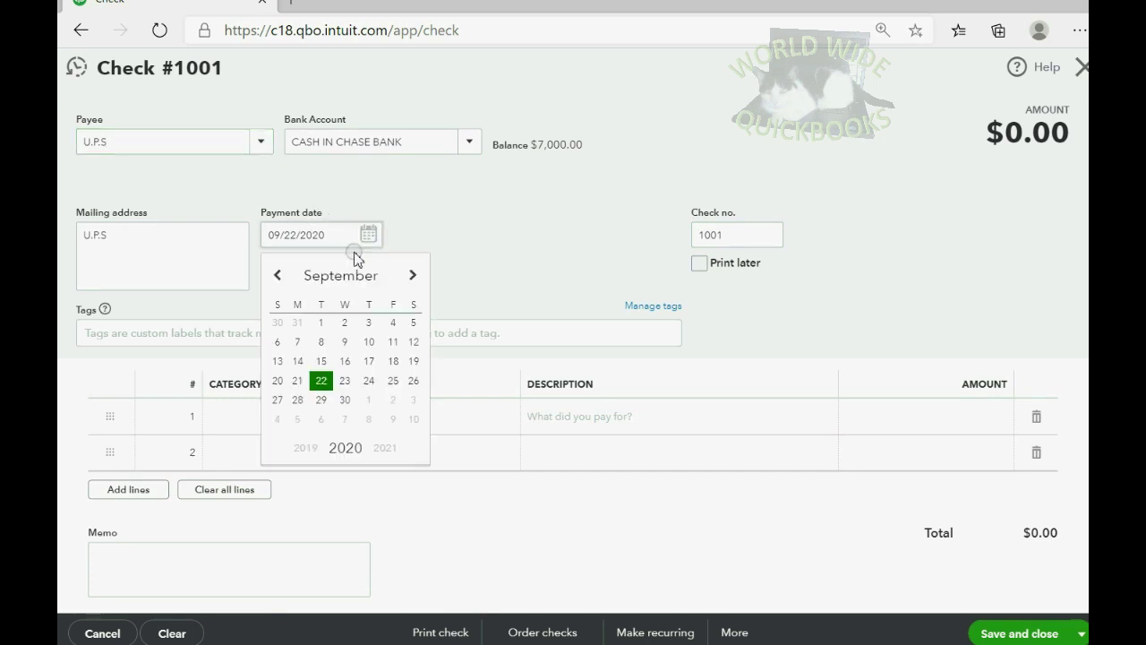
click(412, 276)
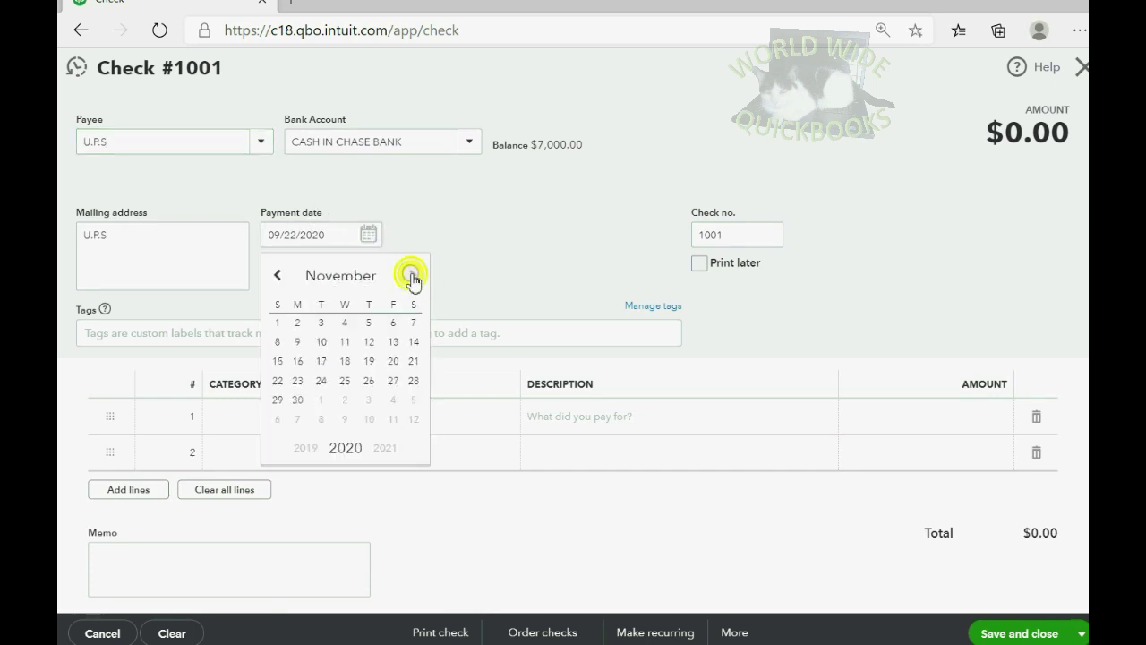
click(411, 276)
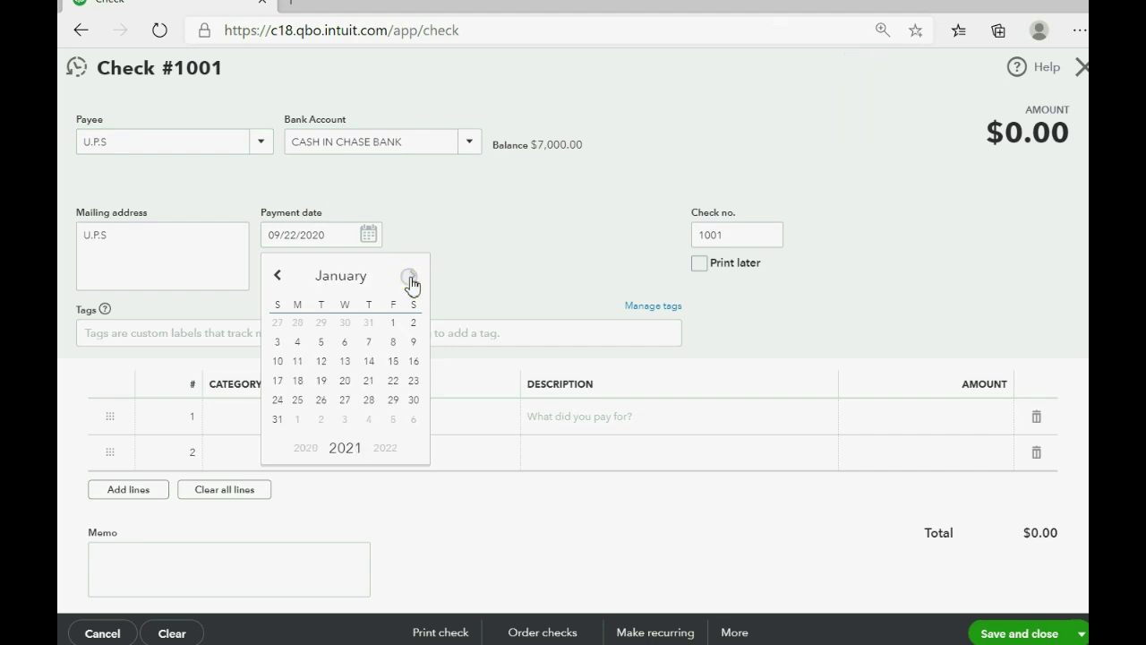
click(321, 343)
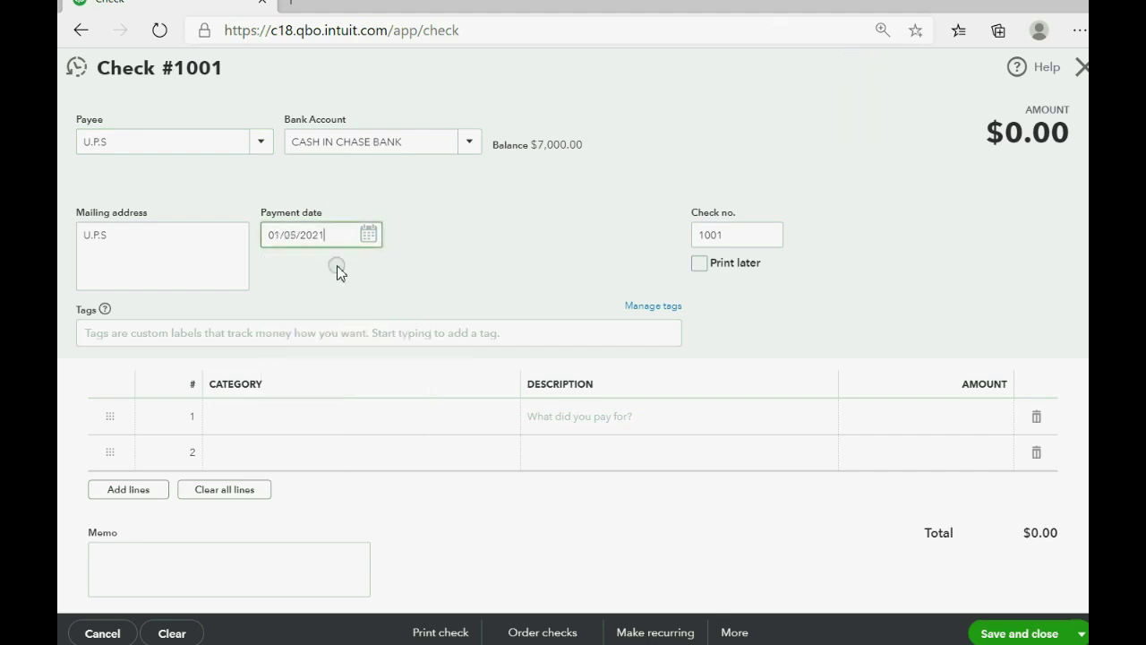
drag(321, 235, 338, 236)
text(2)
key(Tab)
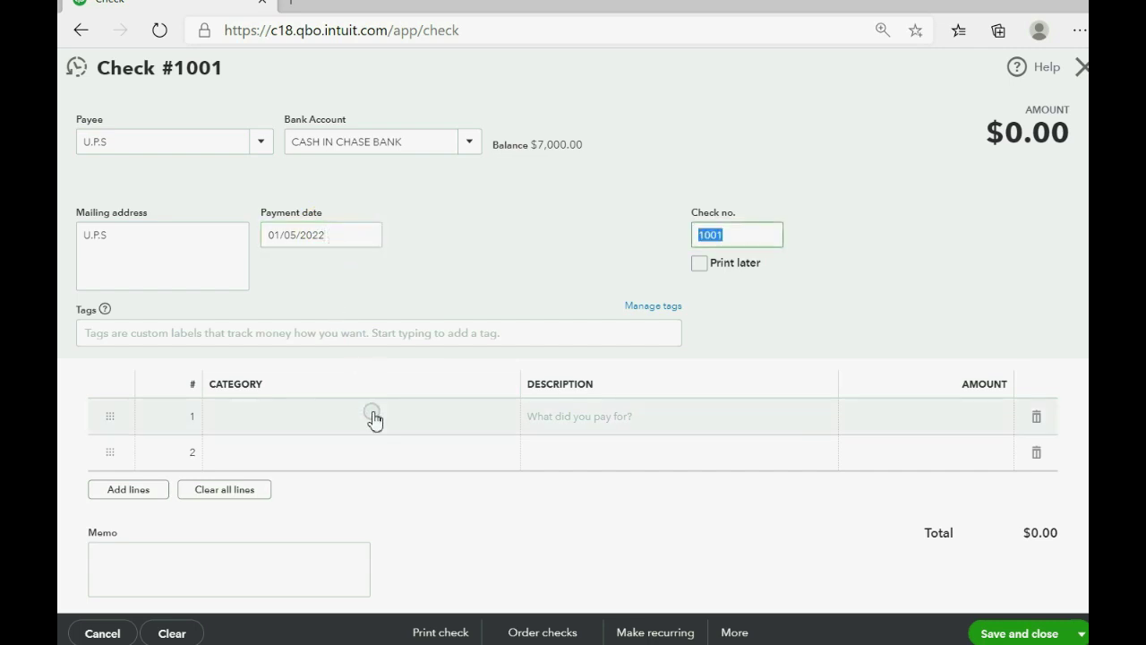
Add a $500.00 DELIVERY EXPENSE line and save the check
click(375, 415)
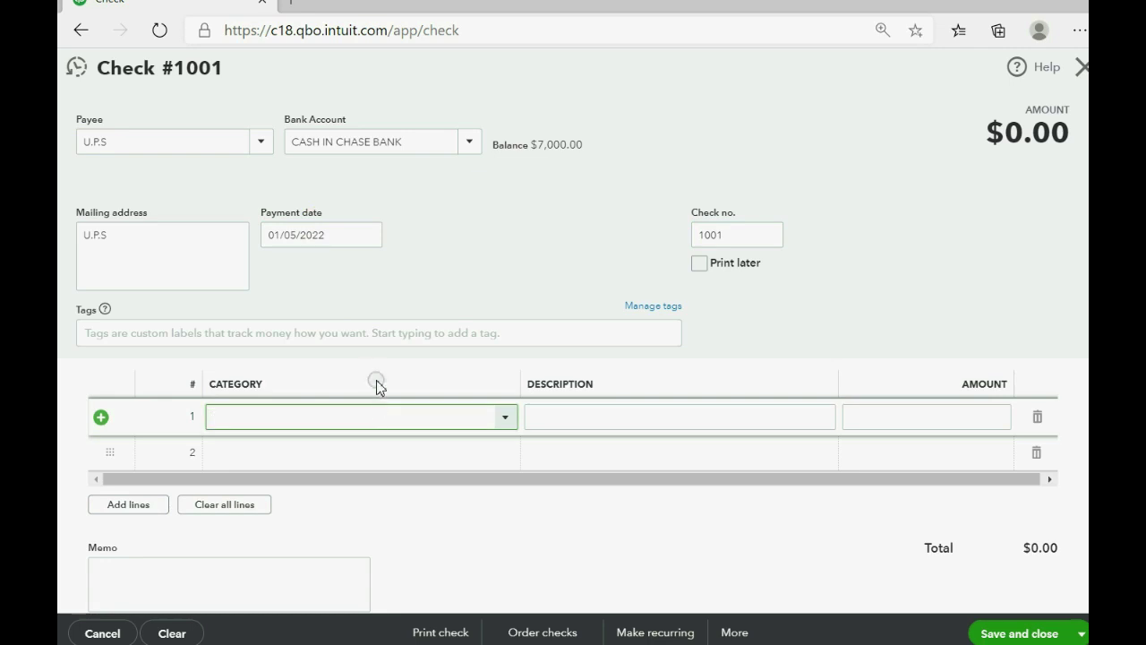
click(505, 421)
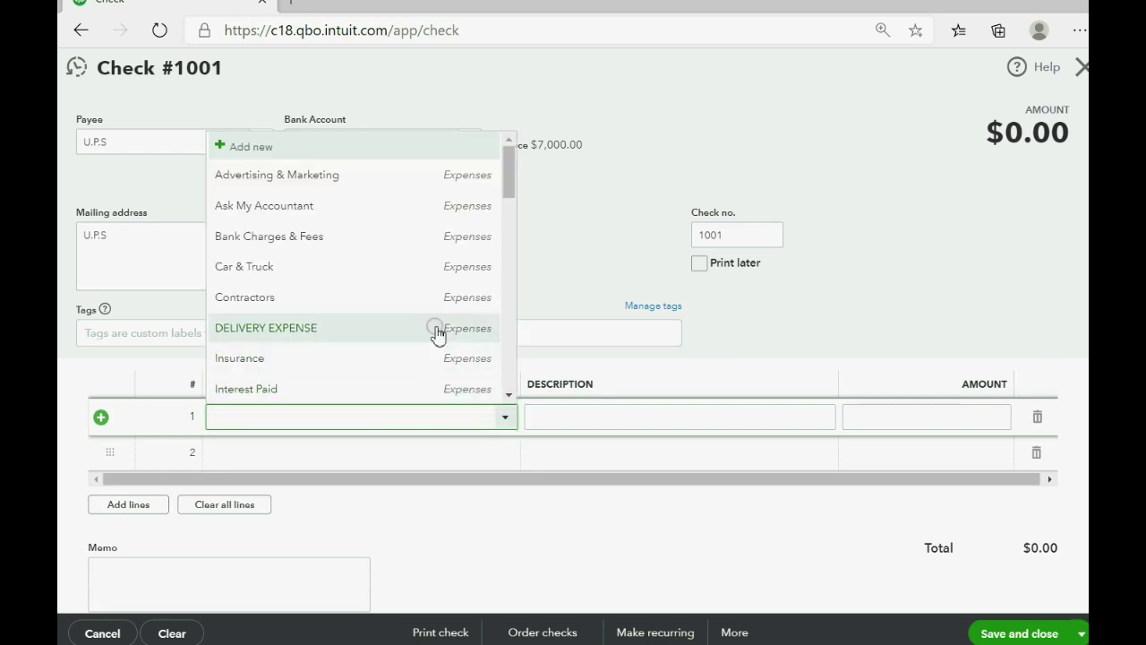
mouse_move(509, 193)
mouse_down()
mouse_move(508, 410)
mouse_move(506, 264)
mouse_up()
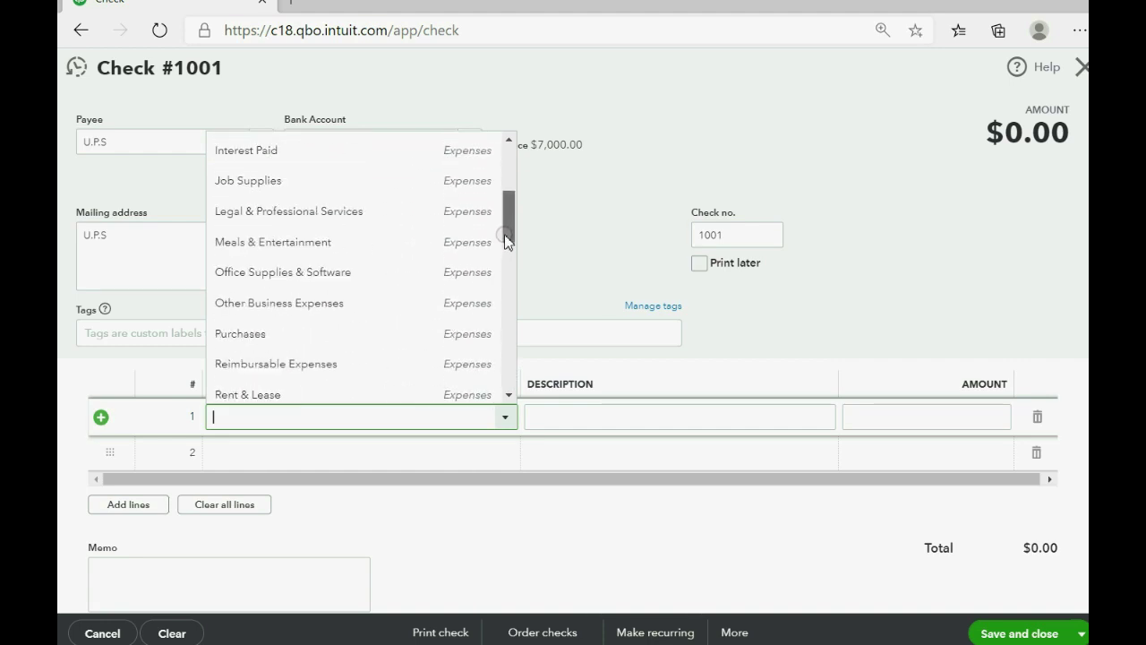
drag(504, 234, 505, 185)
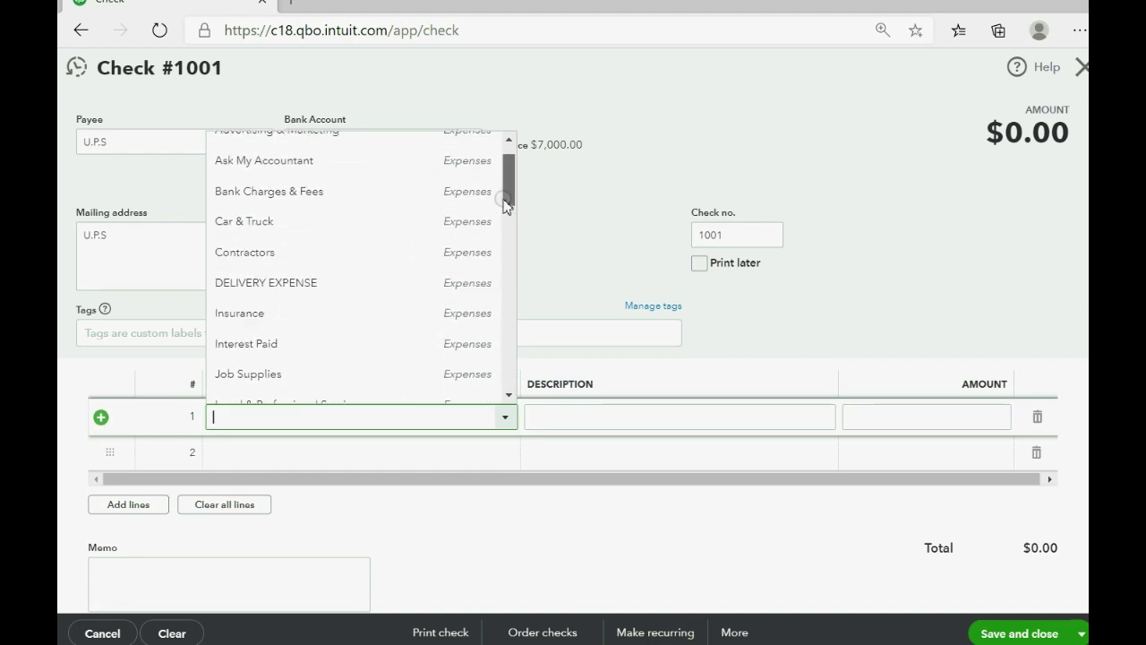
click(384, 280)
click(928, 421)
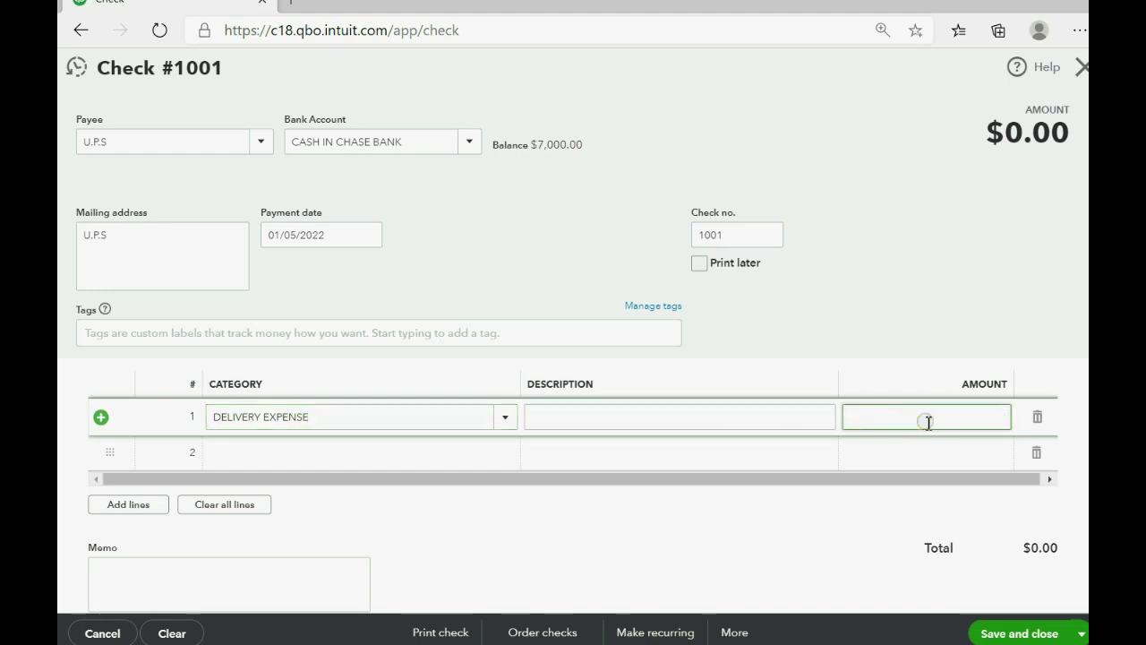
text(500)
key(Tab)
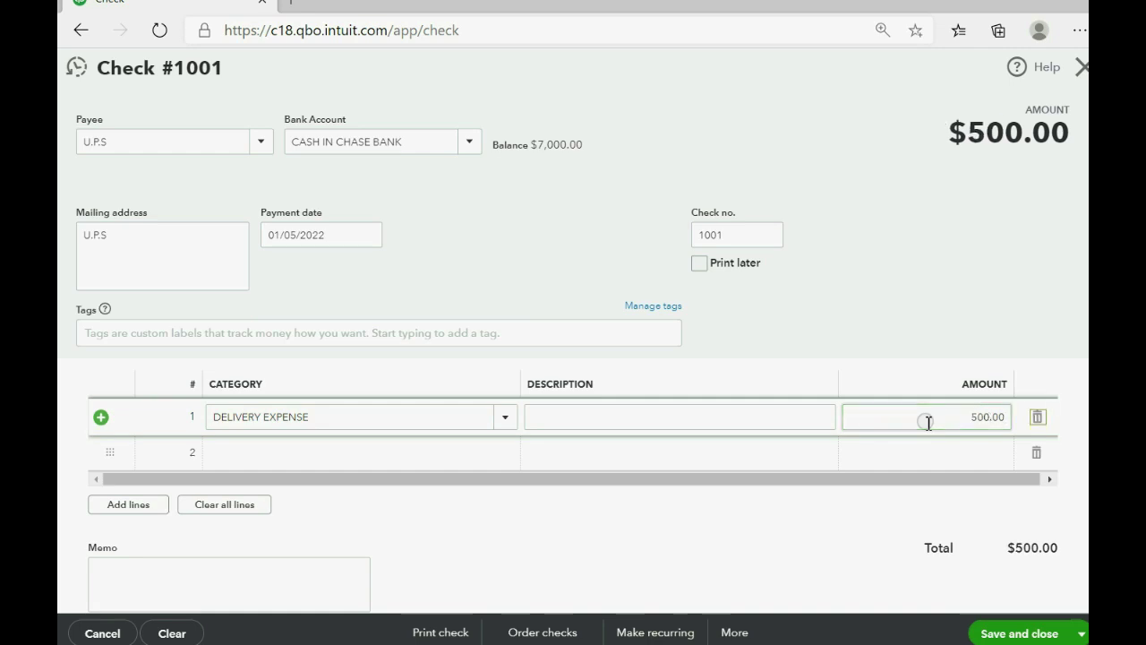
click(1017, 632)
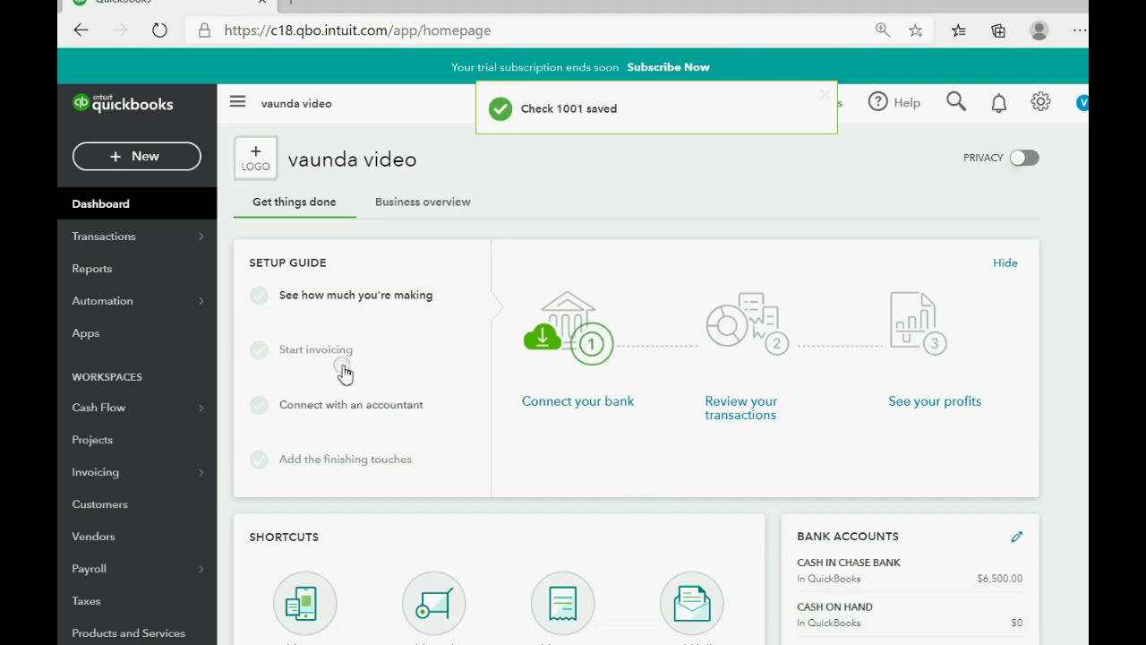
Run the Trial Balance from Custom reports to see Delivery Expense $500 and Chase cash $6,500
click(127, 279)
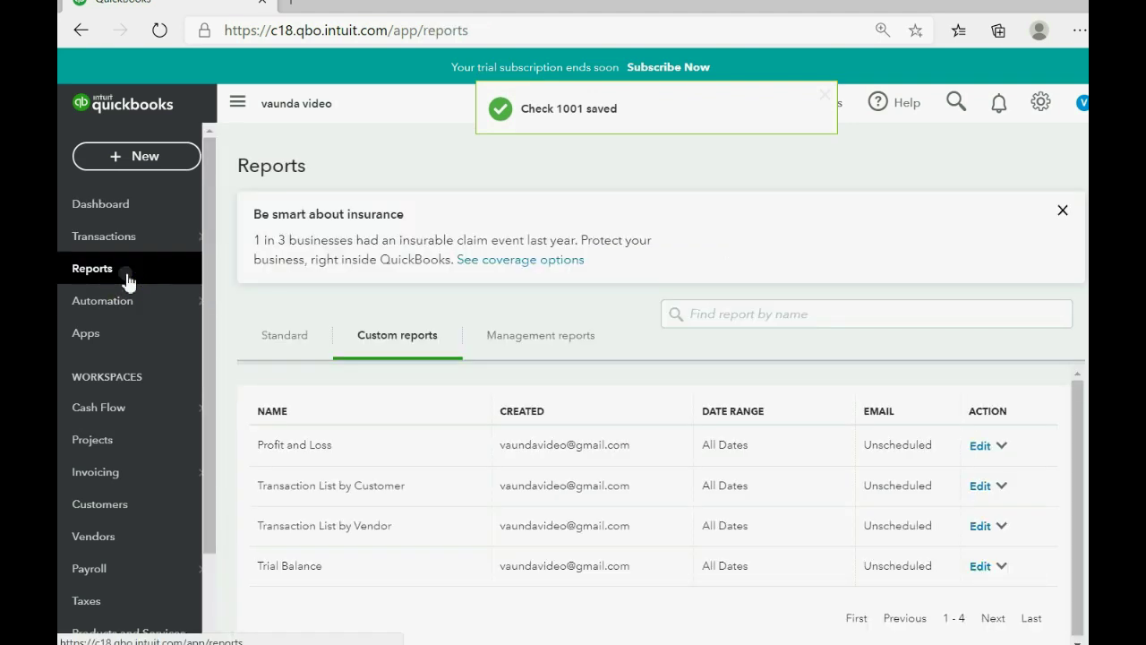
click(397, 346)
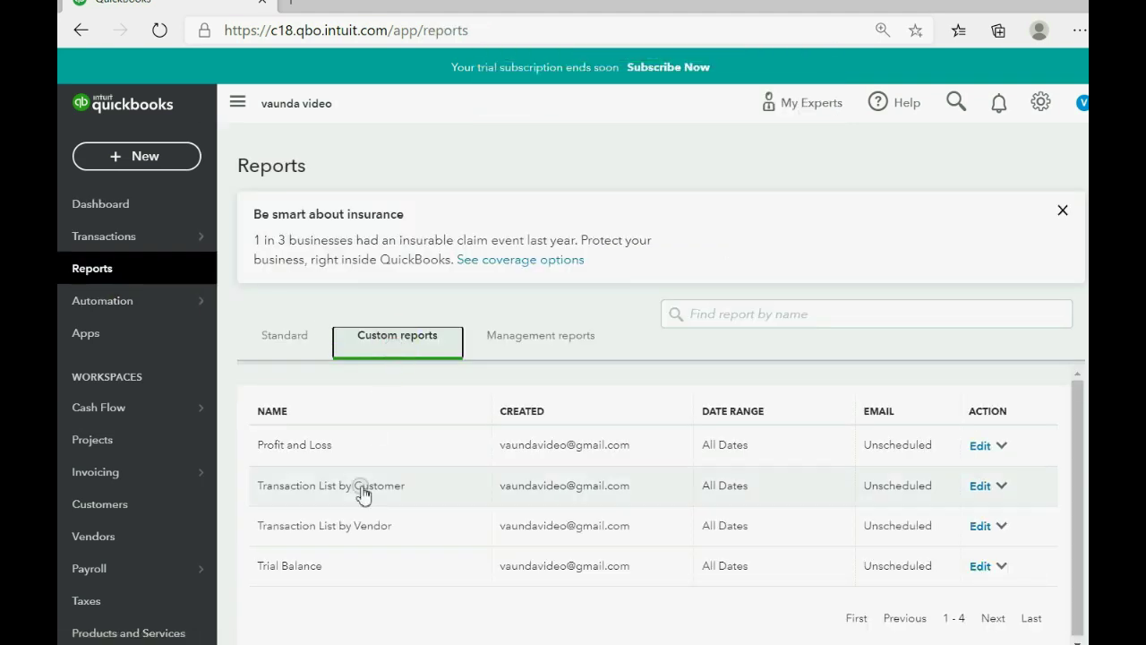
click(312, 566)
scroll(345, 537, down, 1)
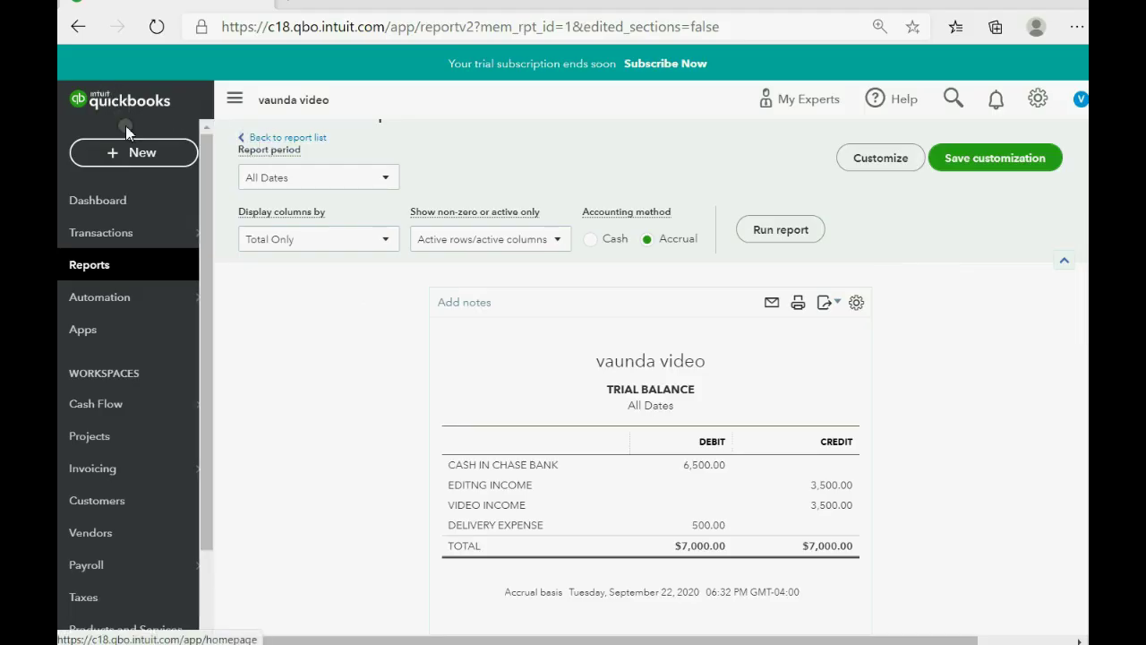
Start a new expense to NED'S TAXI dated 01/06/2022
click(137, 154)
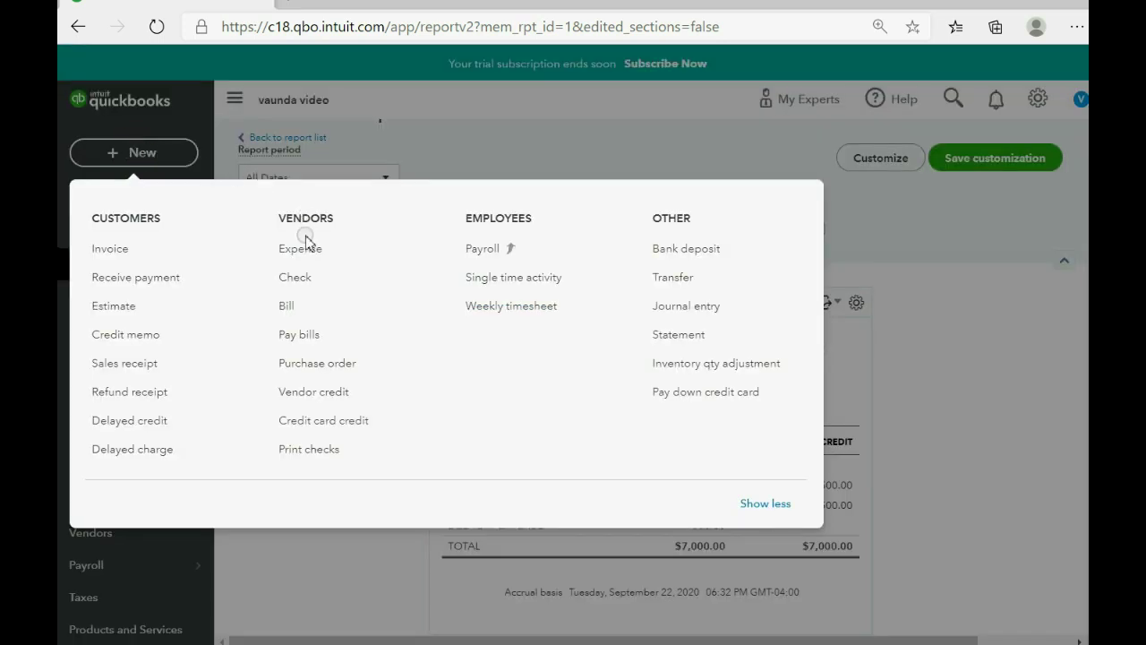
click(304, 248)
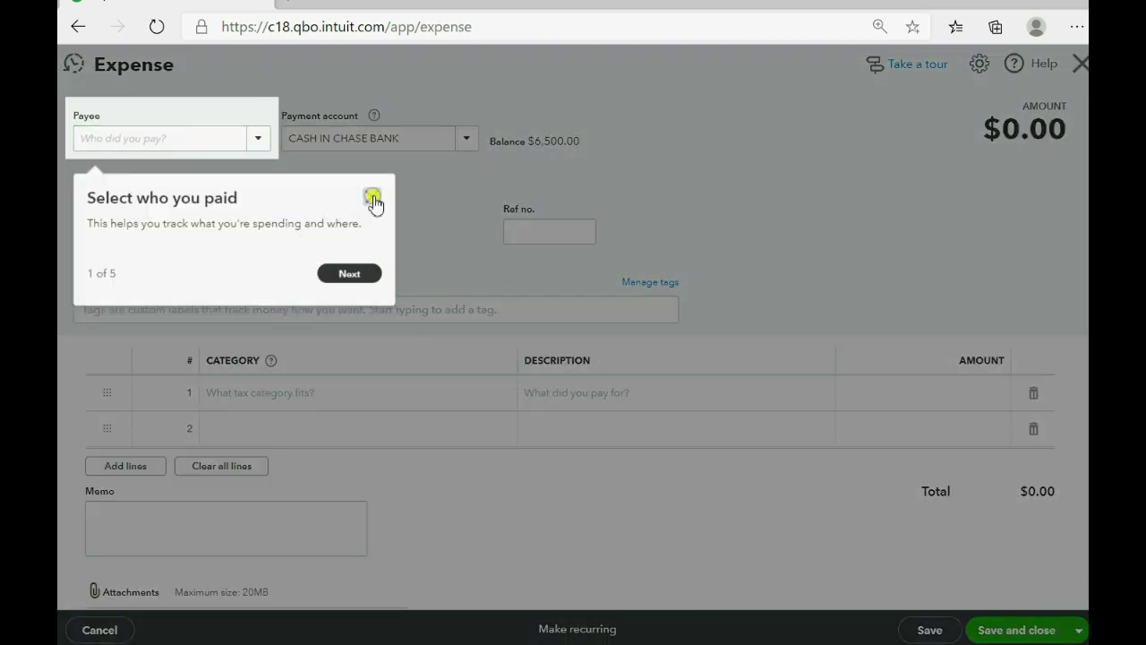
click(360, 206)
click(255, 141)
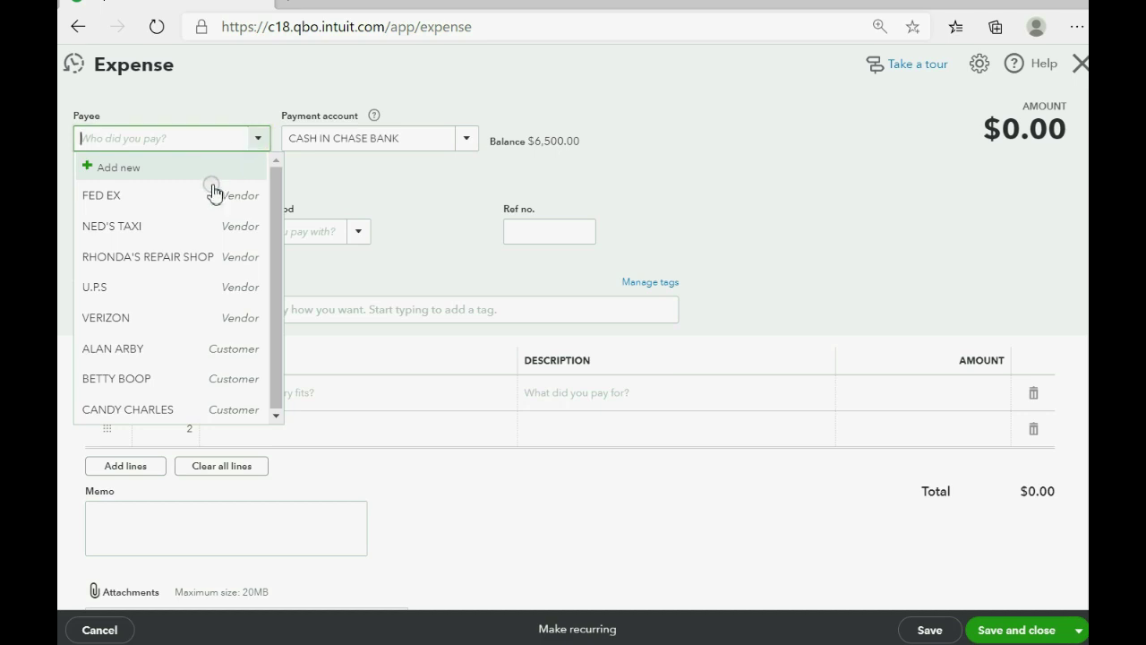
click(190, 228)
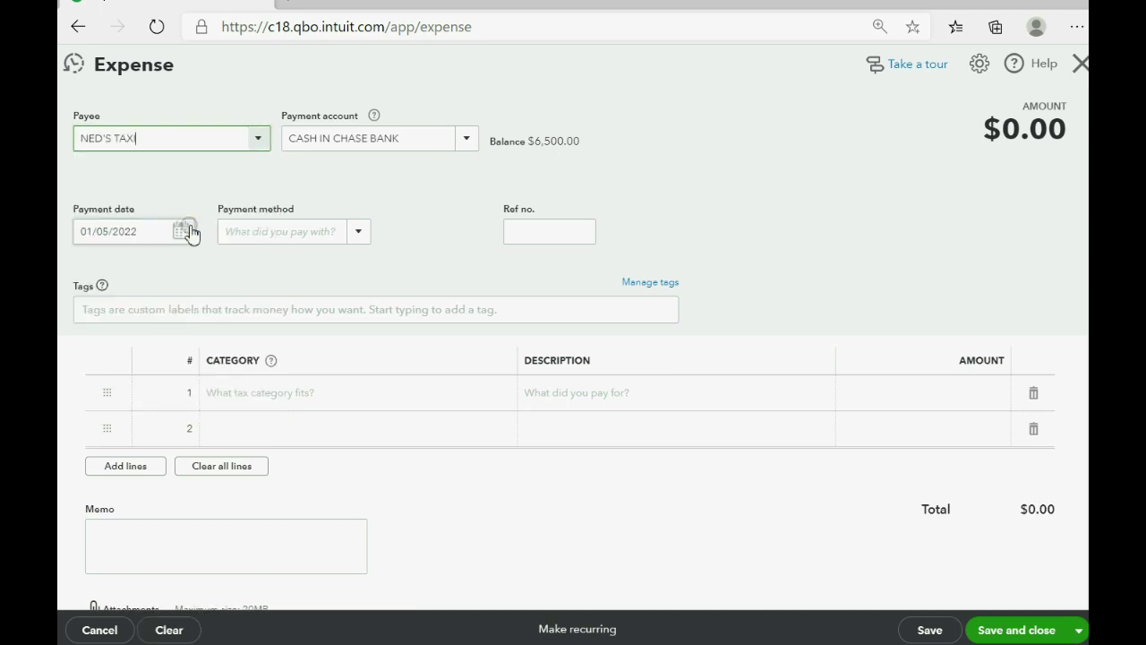
click(189, 232)
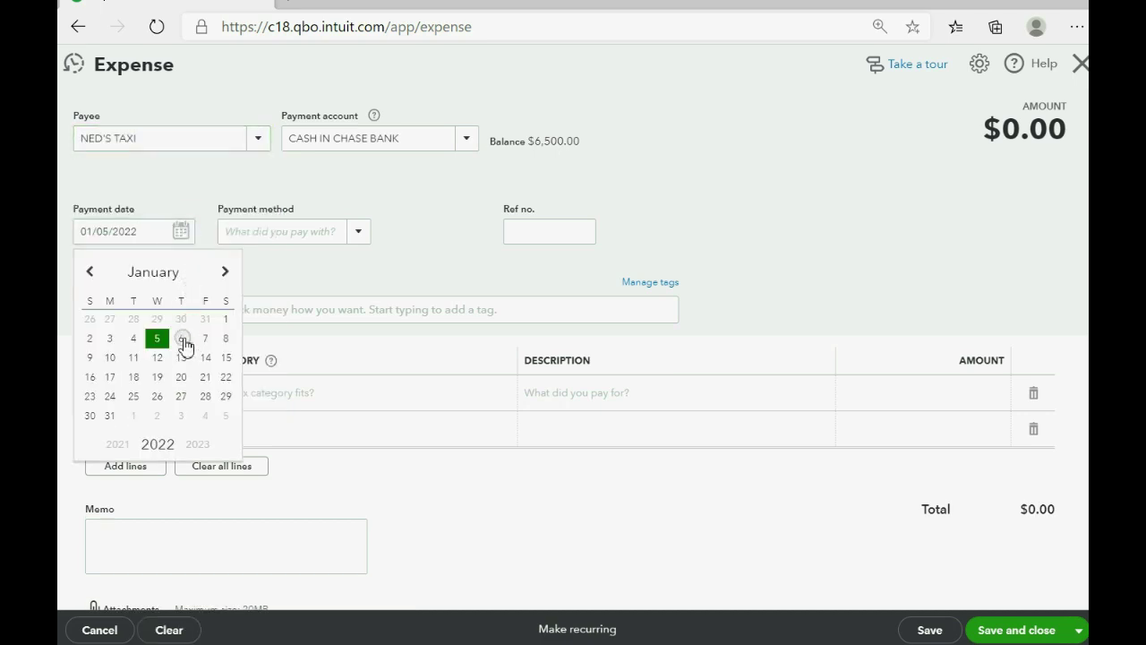
click(182, 338)
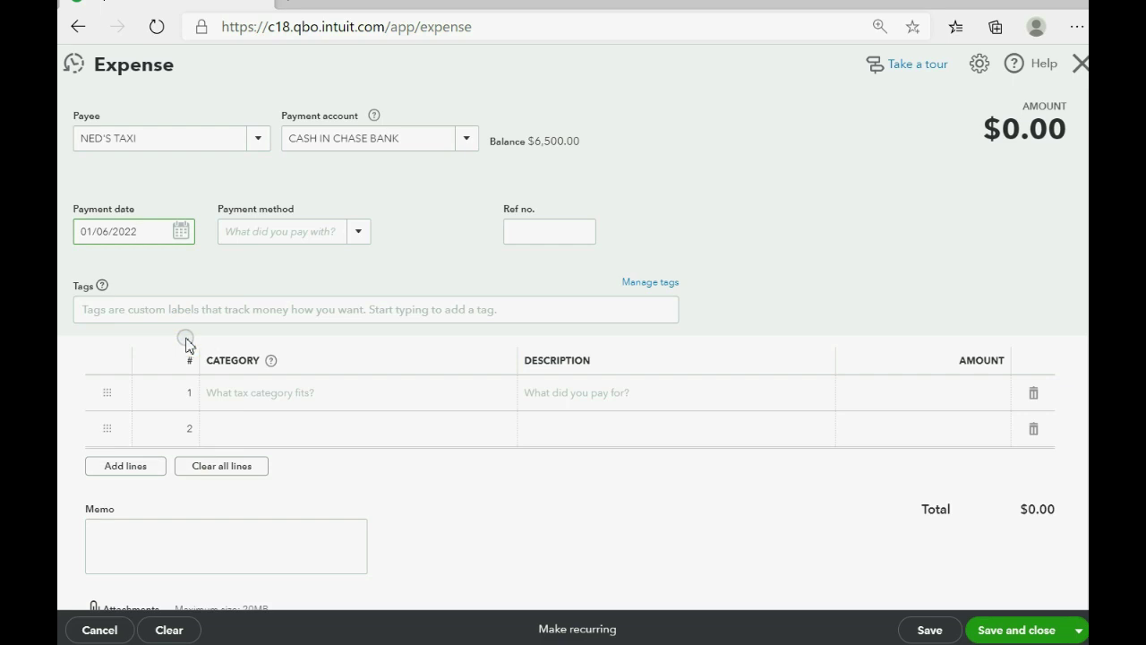
Add a $100.00 TRANSPORTATION EXPENSE category line
click(328, 400)
click(504, 400)
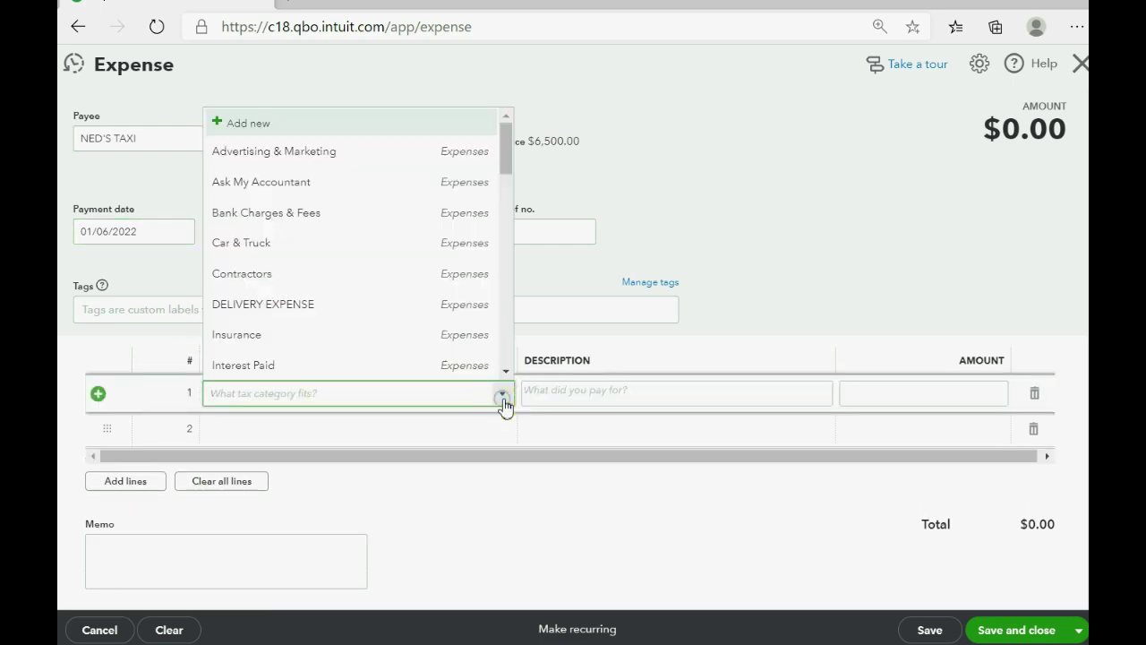
scroll(418, 302, down, 2)
scroll(418, 302, down, 1)
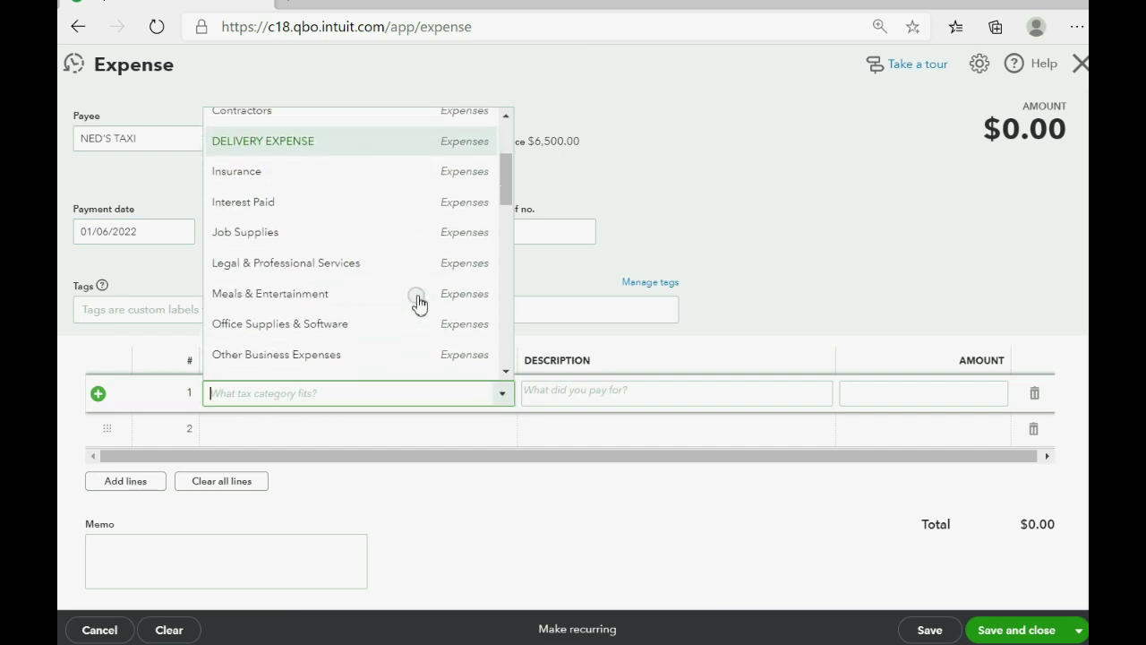
scroll(419, 303, down, 1)
scroll(418, 303, down, 1)
scroll(418, 302, down, 1)
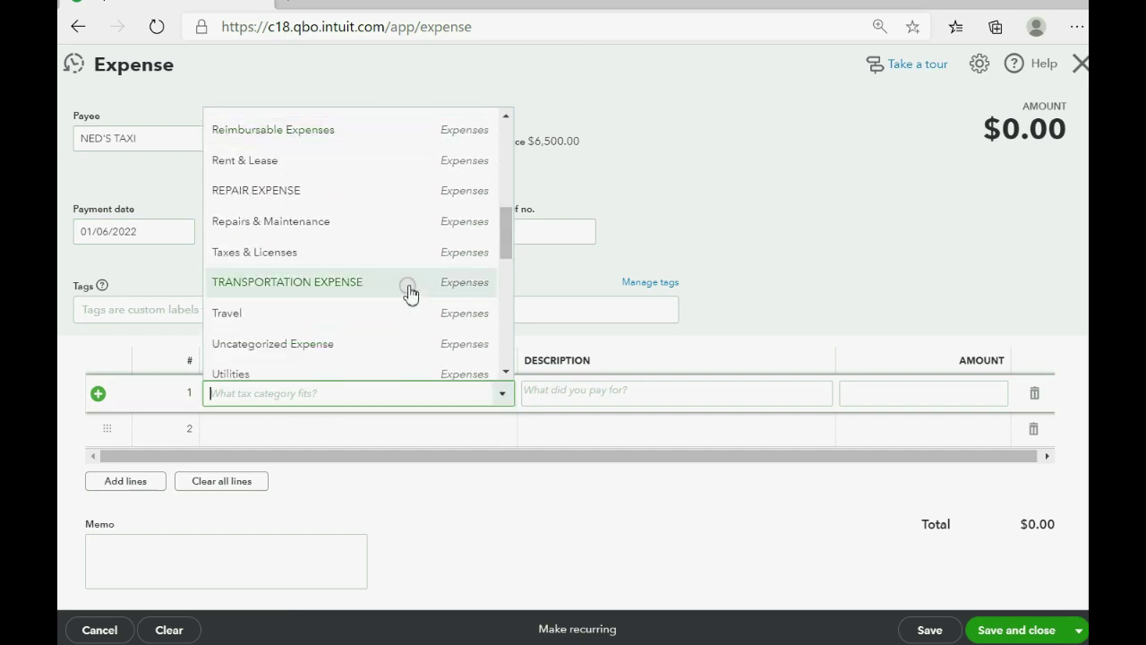
click(416, 294)
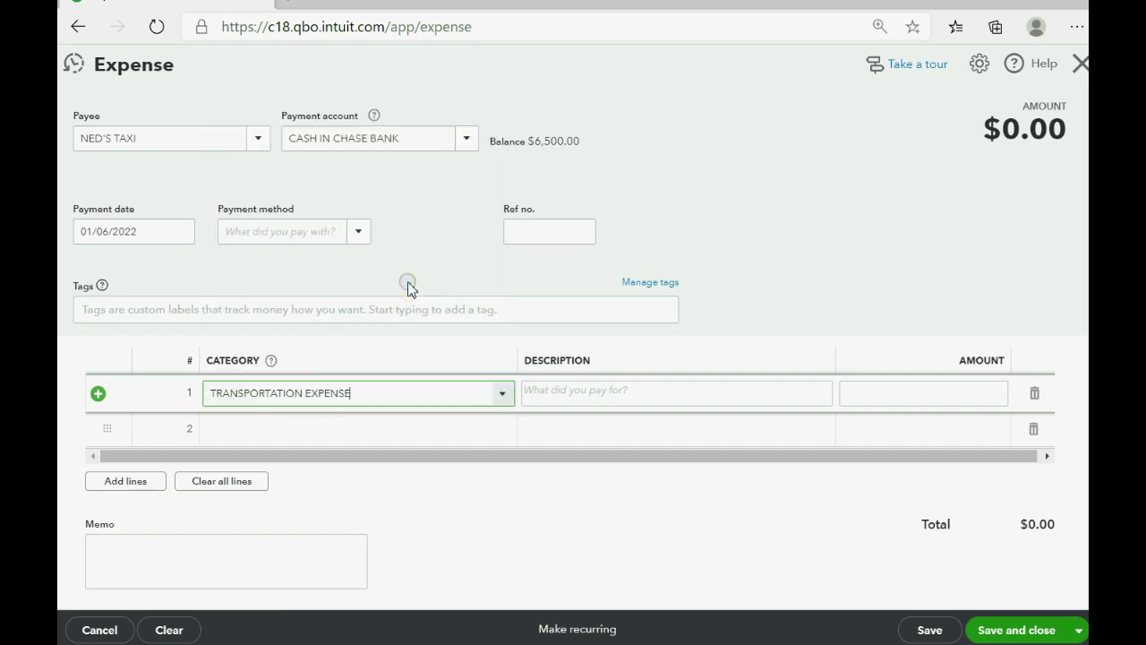
click(873, 389)
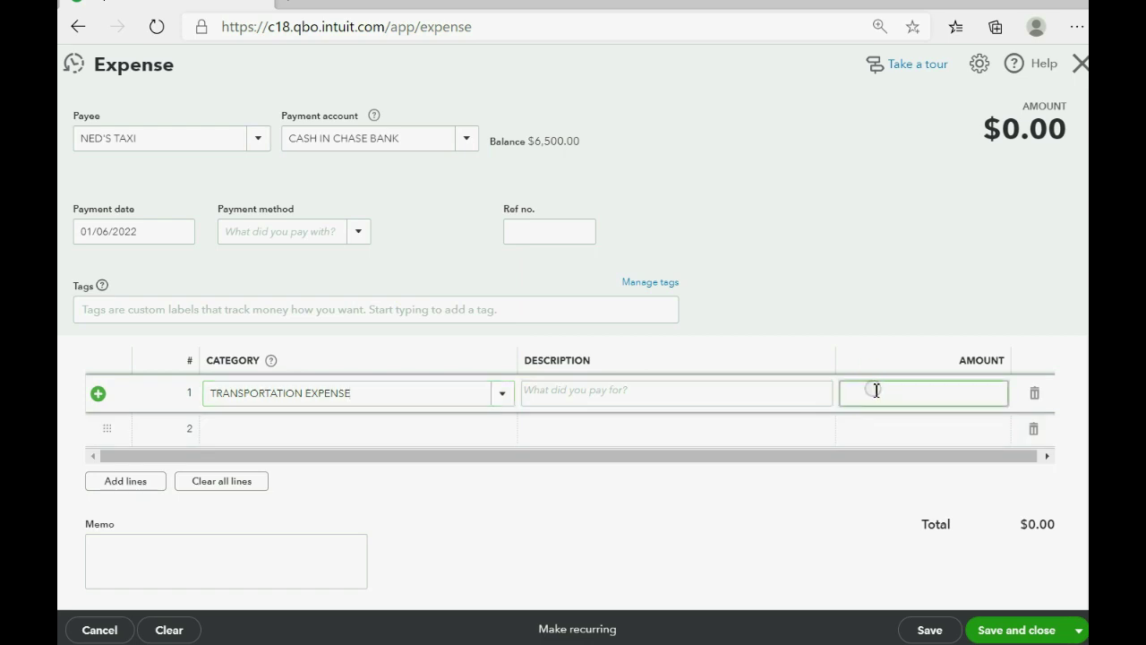
text(100)
key(Tab)
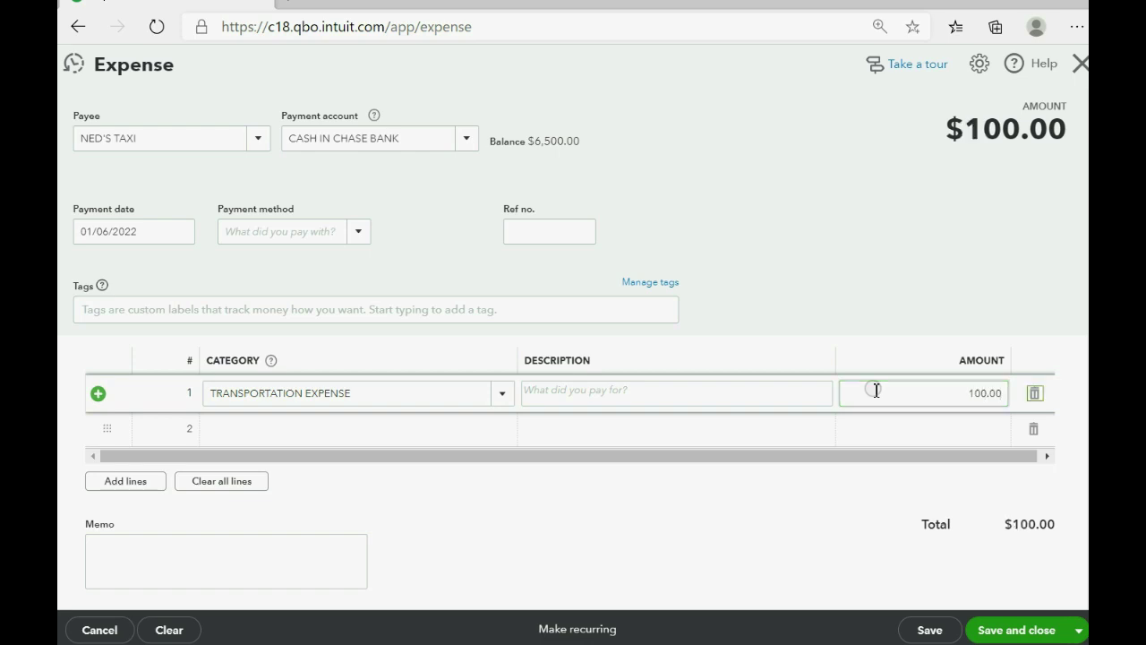
Enter reference number 1234567 and keep CASH IN CHASE BANK as the payment account
click(577, 233)
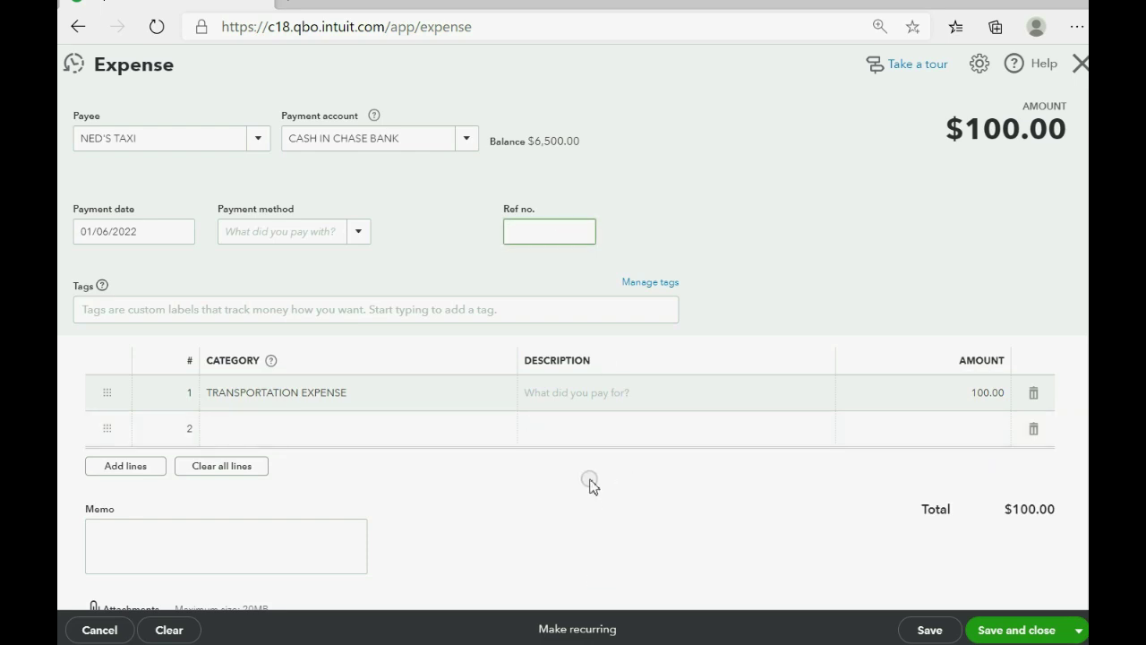
text(123456)
text(7)
click(580, 400)
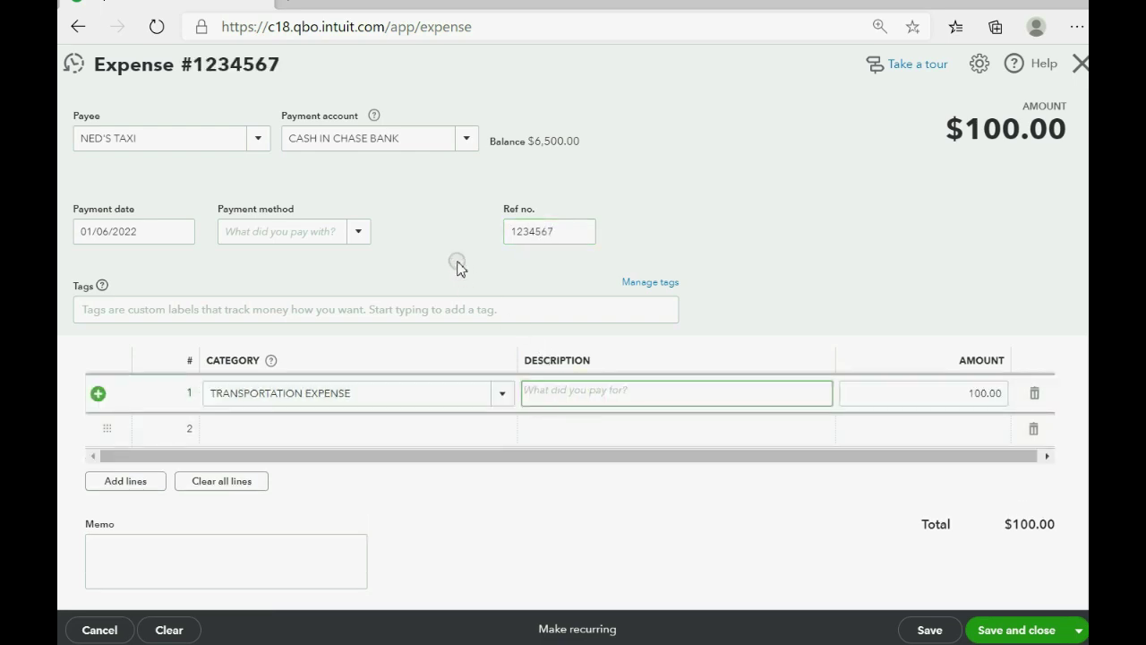
click(360, 233)
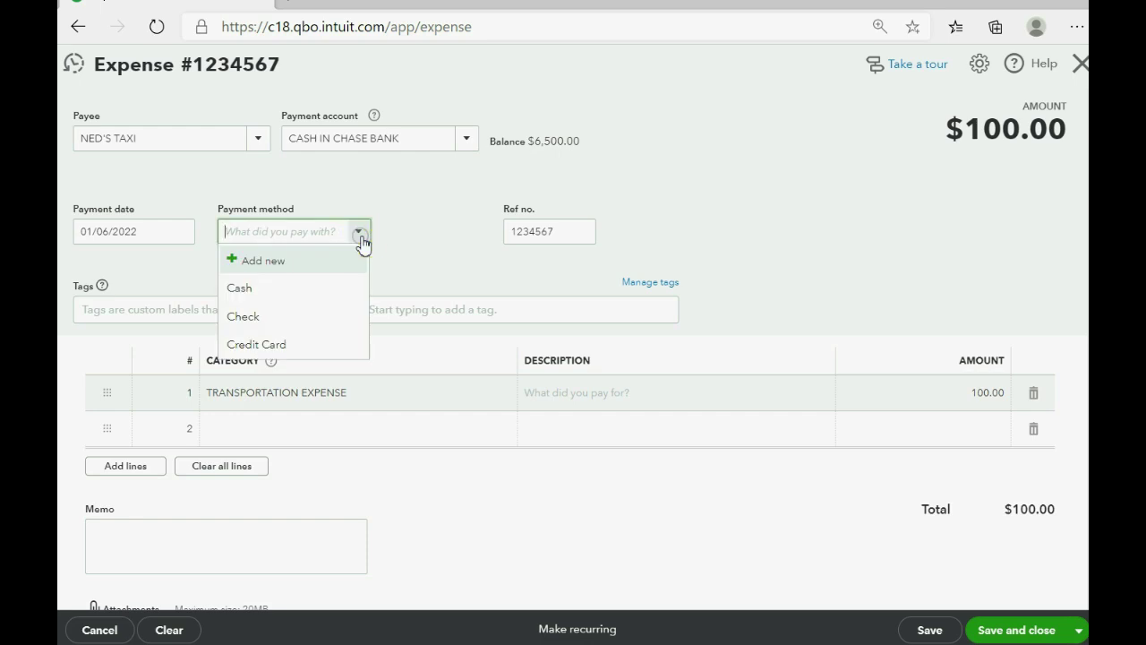
click(406, 256)
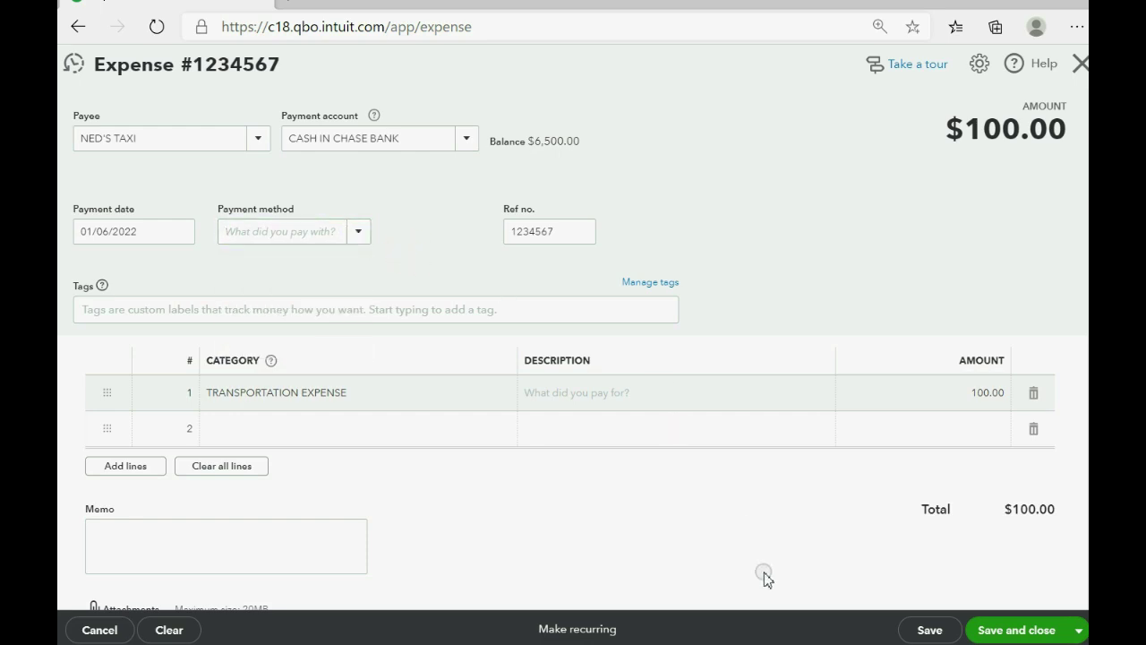
click(1000, 630)
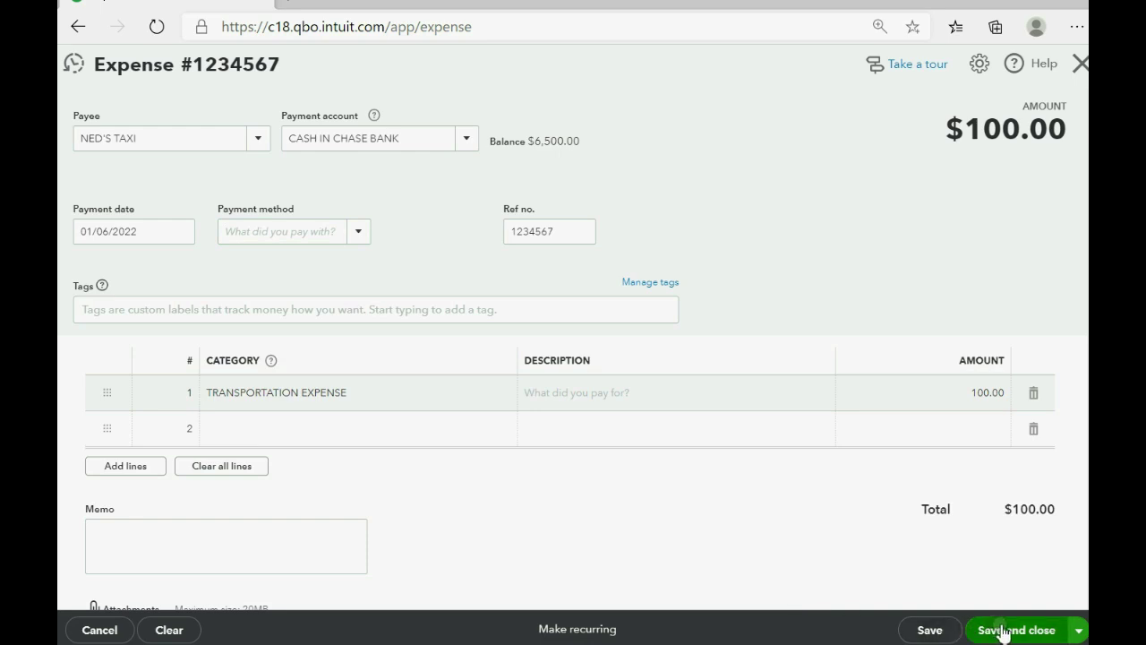
click(467, 138)
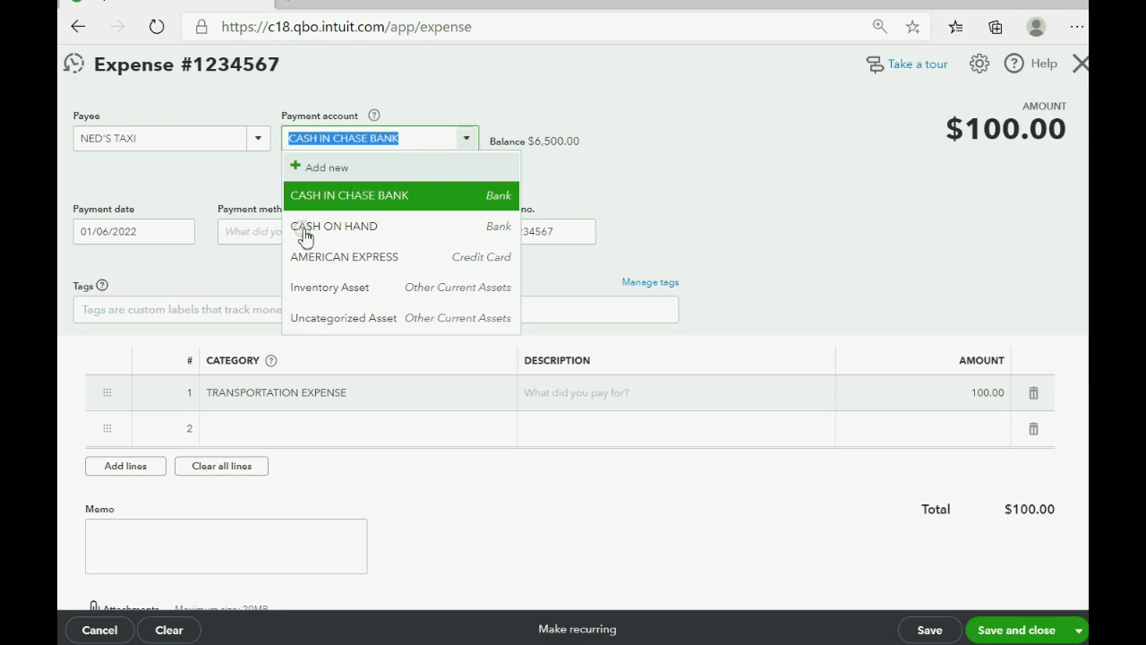
click(281, 259)
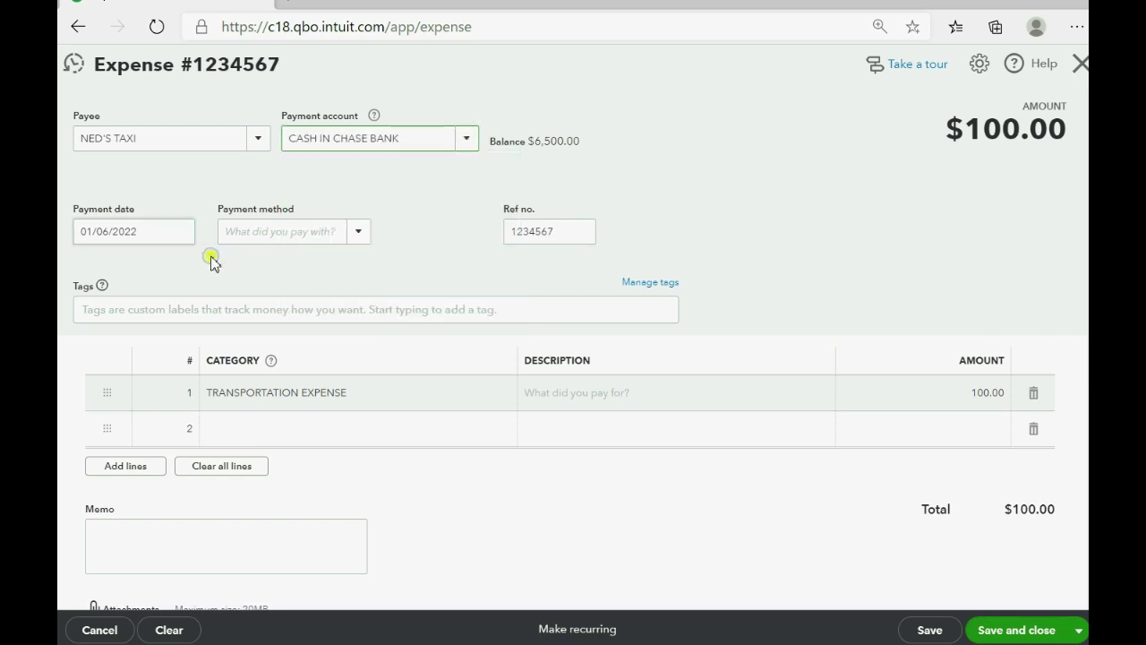
Save the Ned's Taxi expense and check the trial balance: cash $6,400, transportation $100
click(1005, 630)
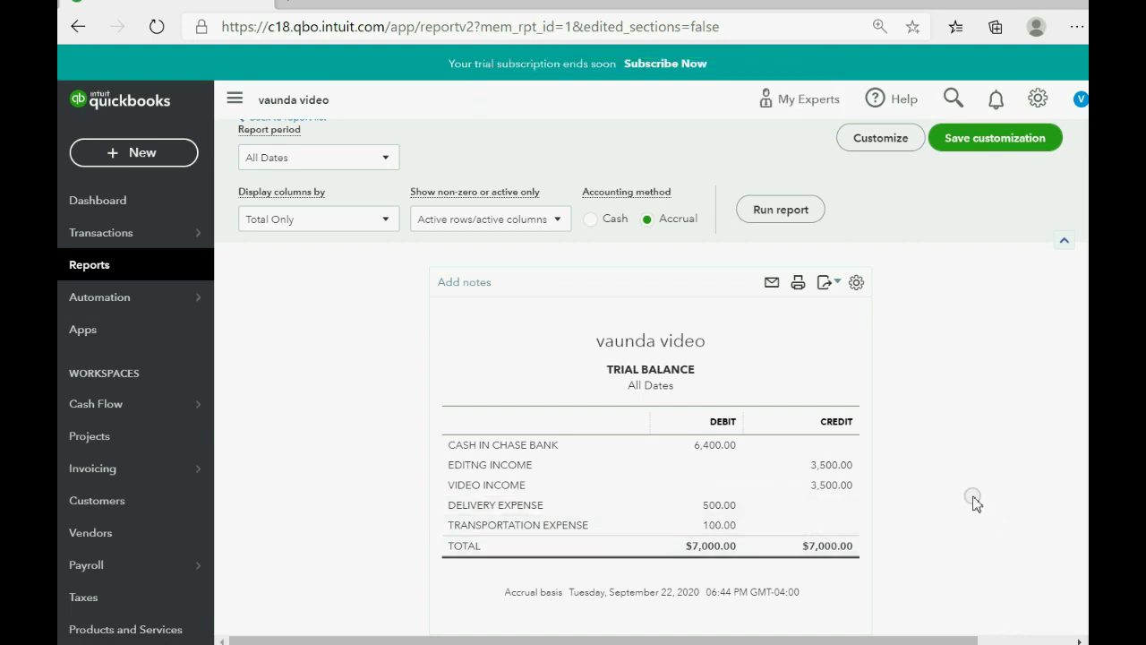
click(725, 447)
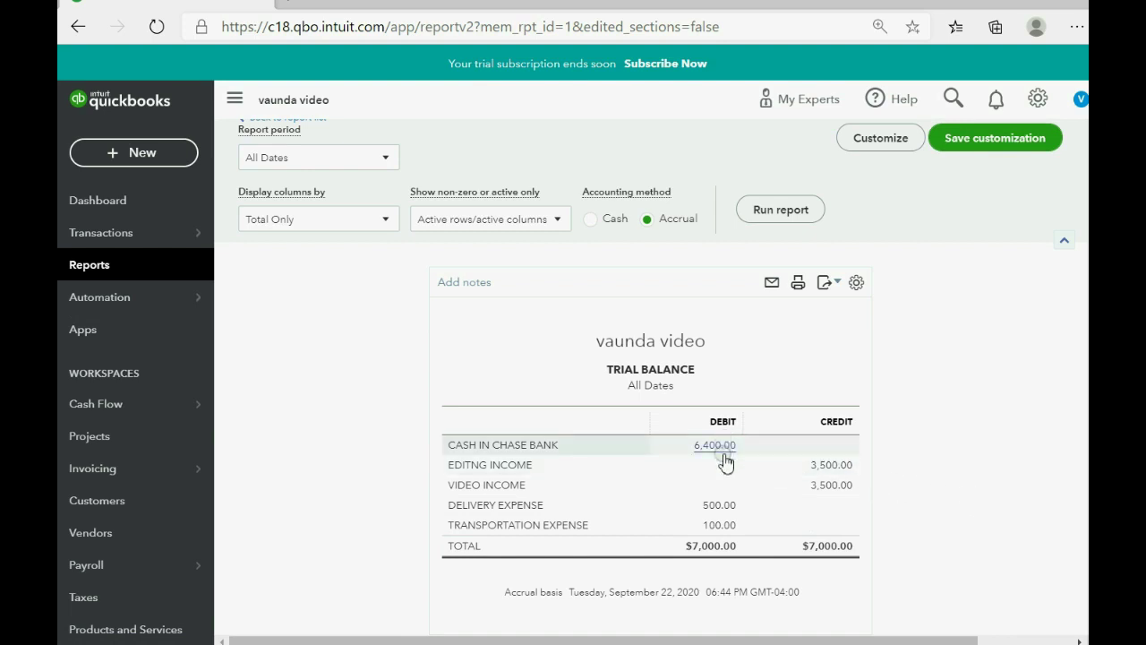
click(722, 524)
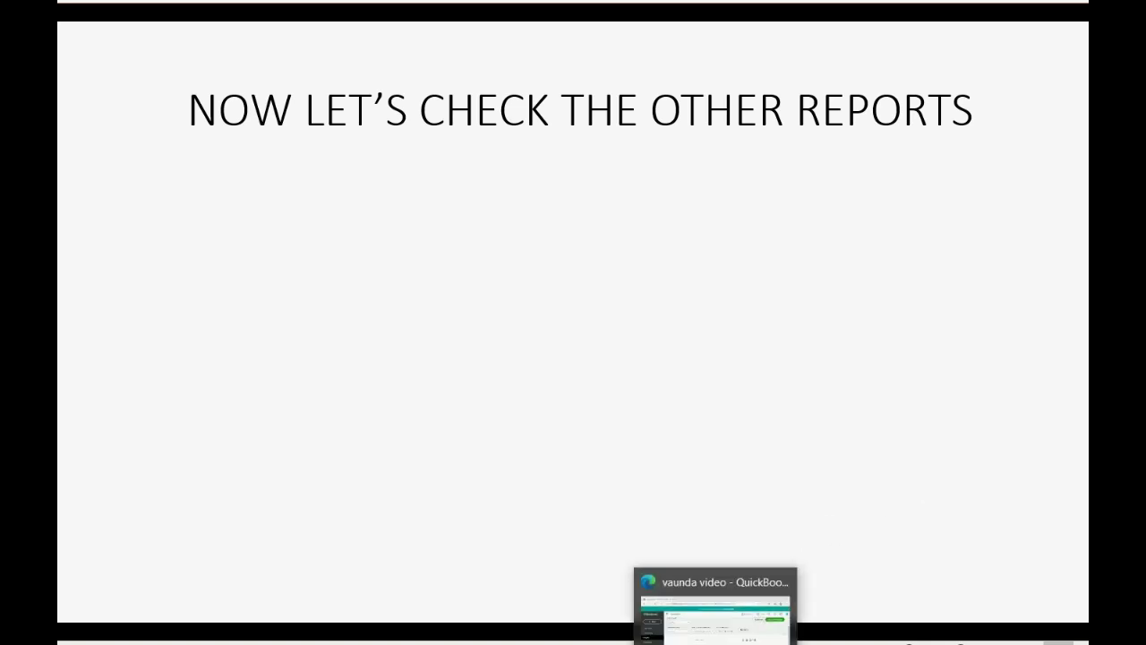
click(717, 604)
click(579, 524)
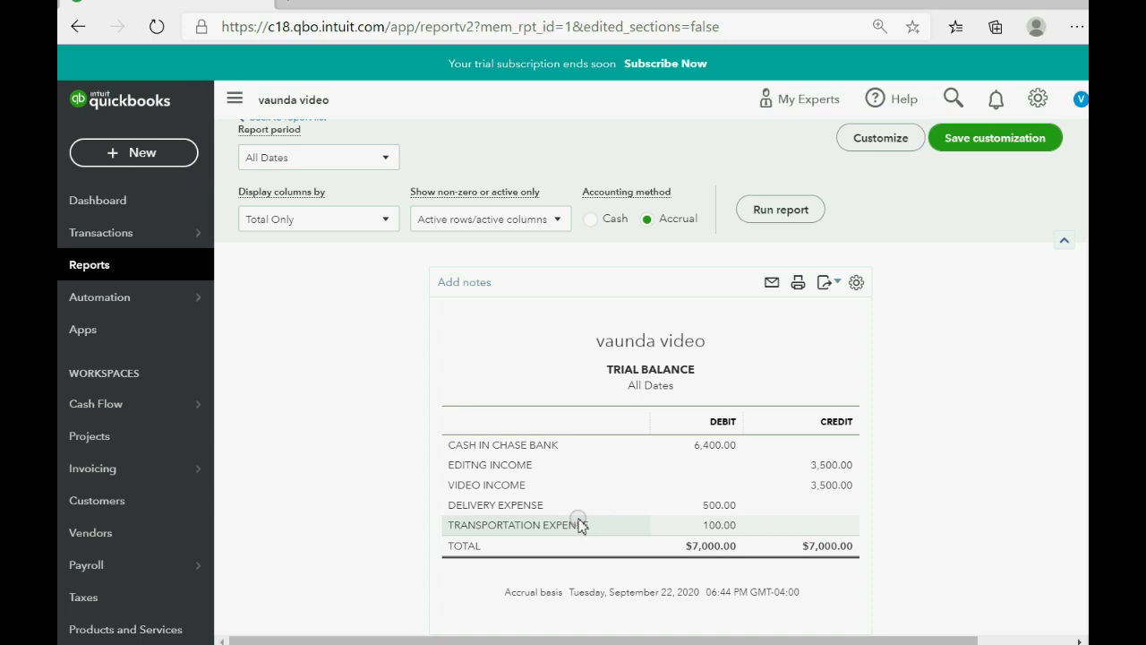
Open the Transaction List by Vendor report and inspect U.P.S check 1001, then close it
click(119, 268)
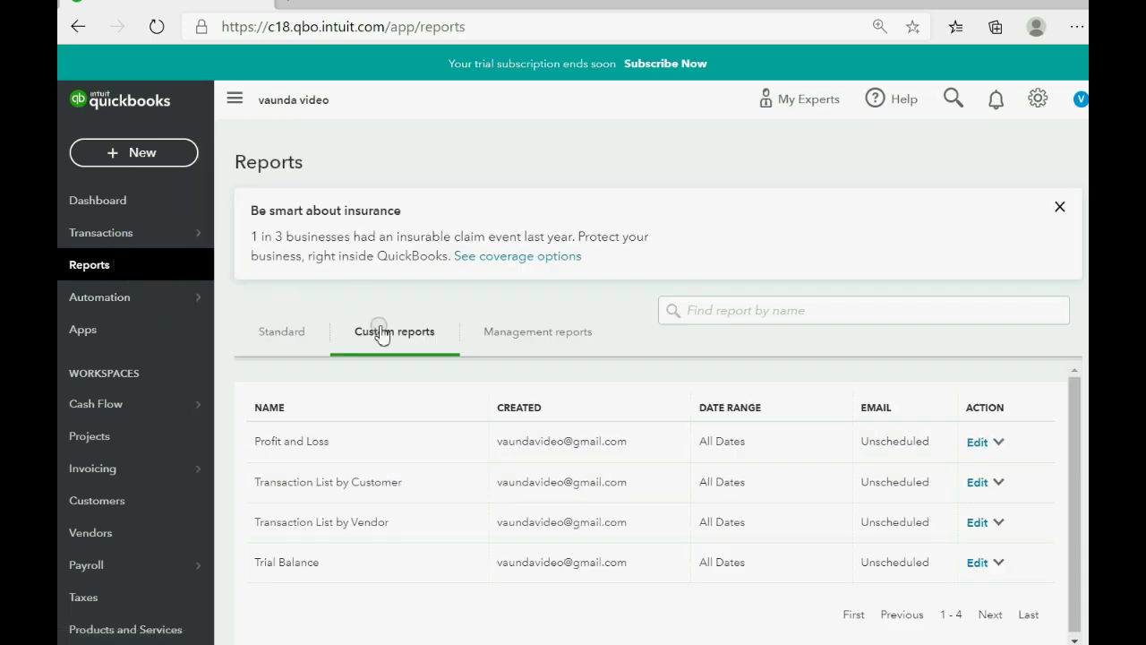
click(381, 331)
click(315, 522)
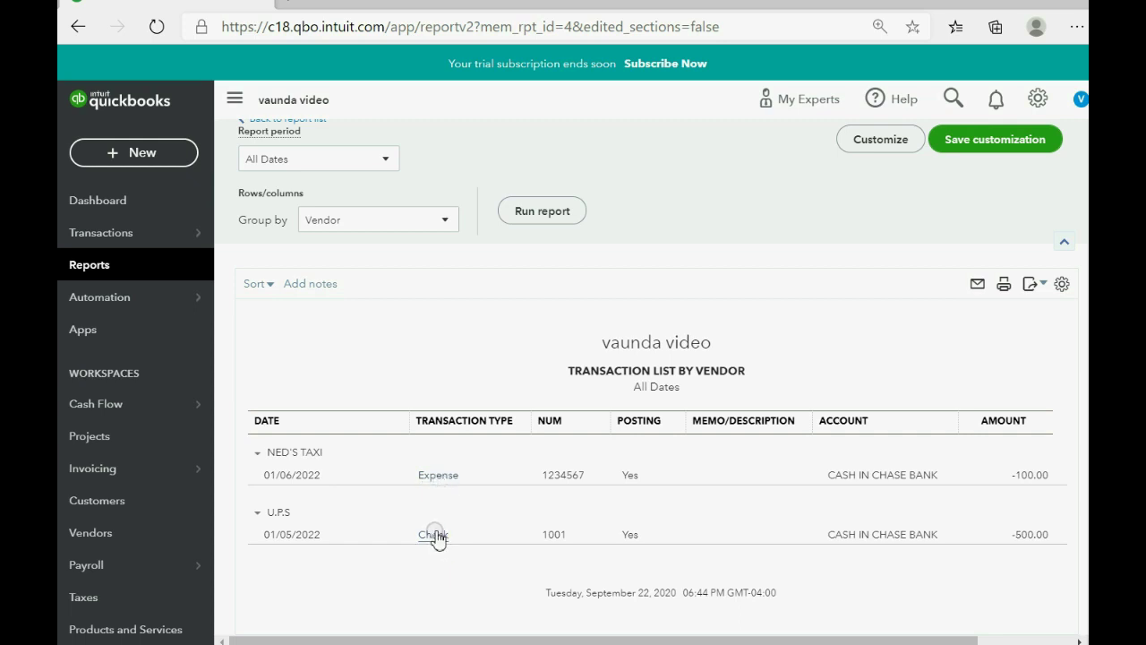
click(433, 534)
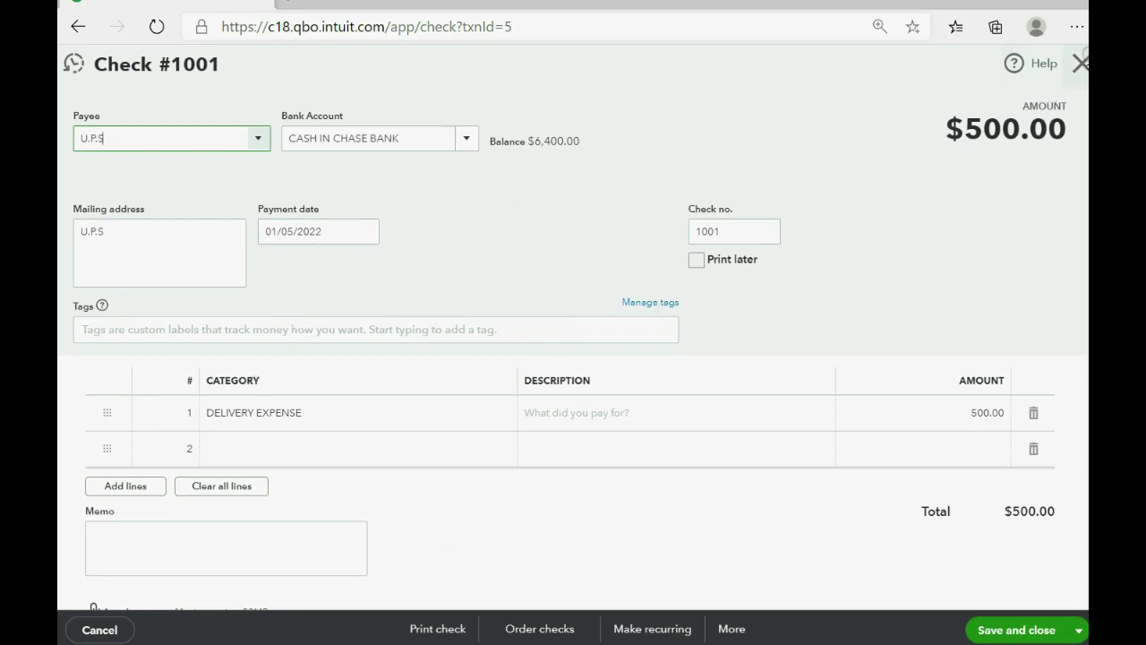
click(1082, 65)
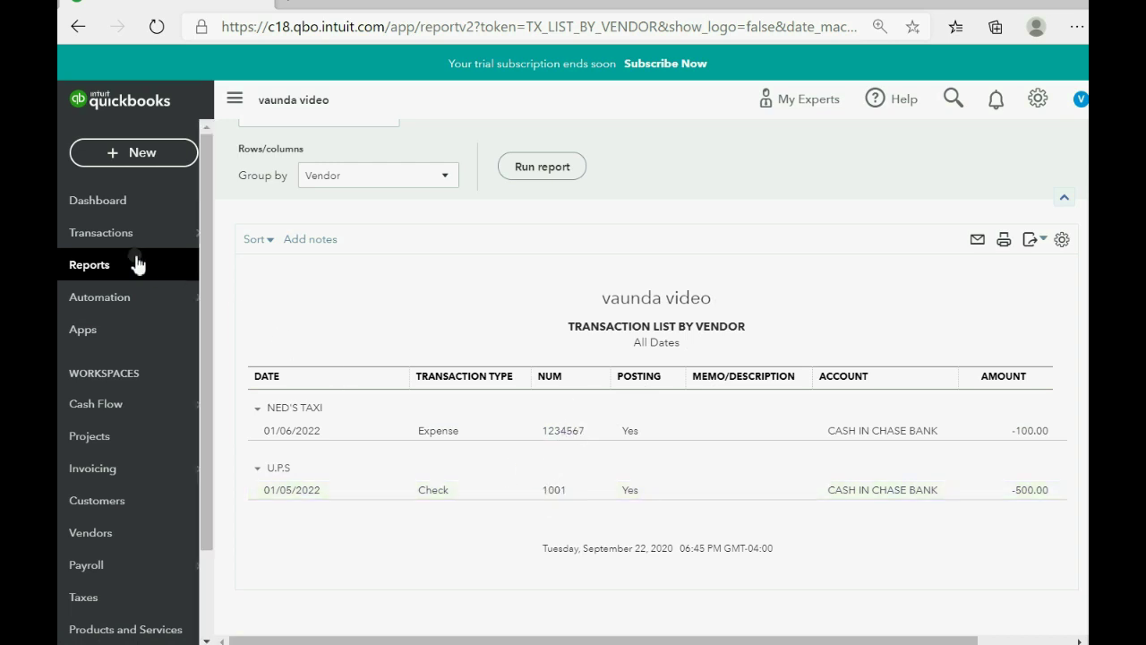
Run Profit and Loss ($6,400 net income) and drill into the $500 delivery expense check
click(101, 266)
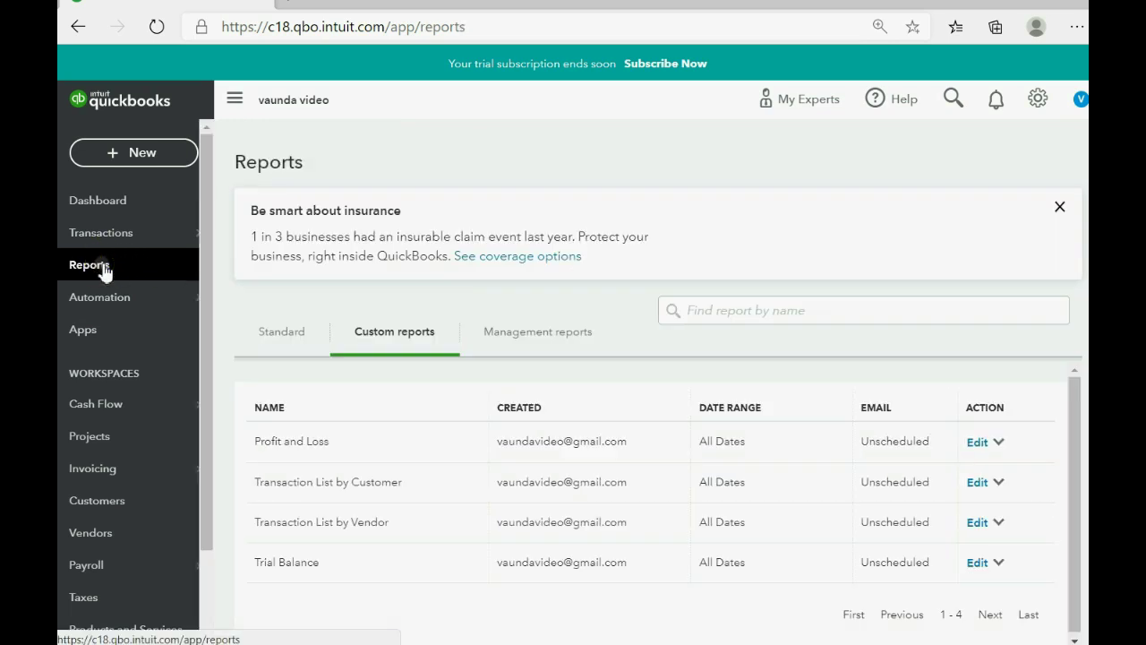
click(302, 441)
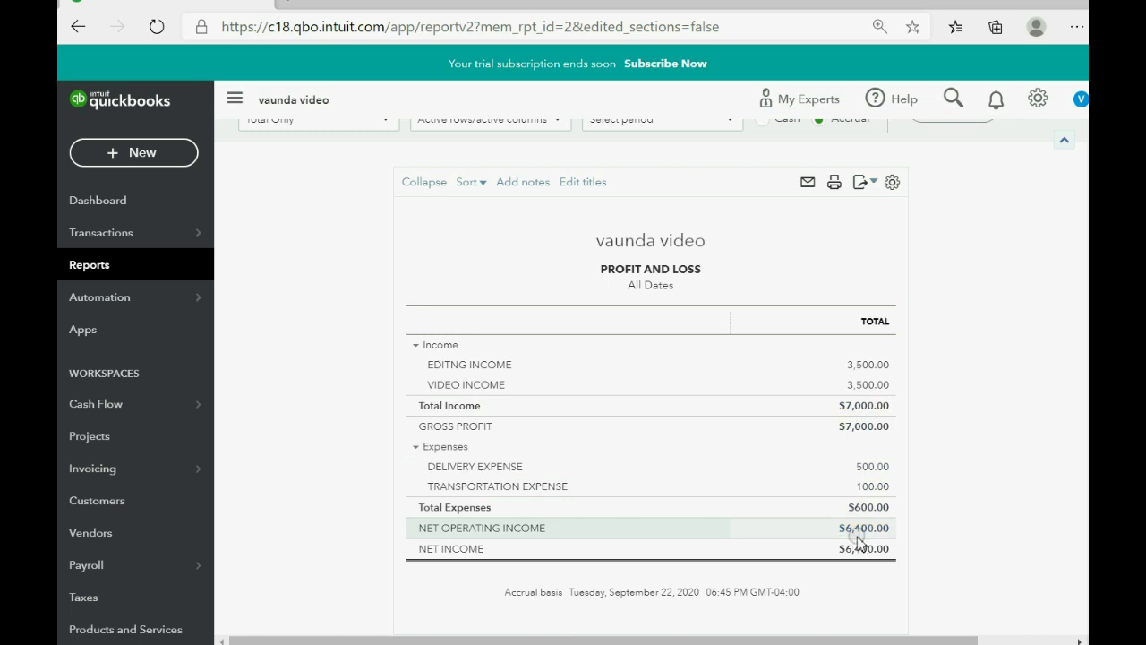
click(873, 526)
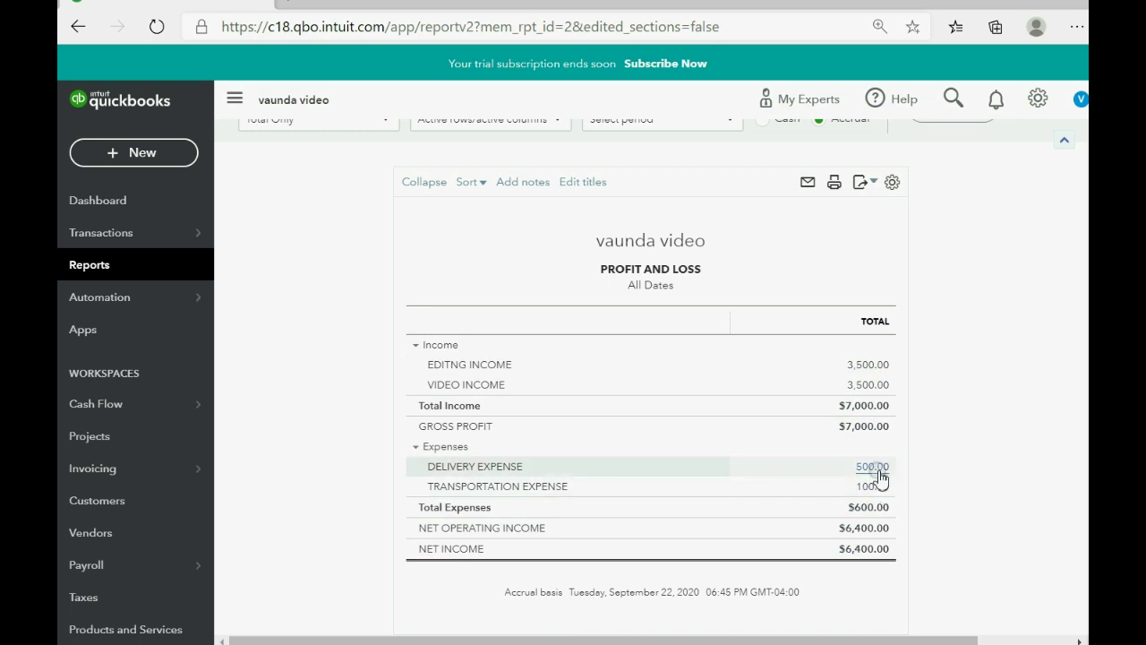
click(880, 475)
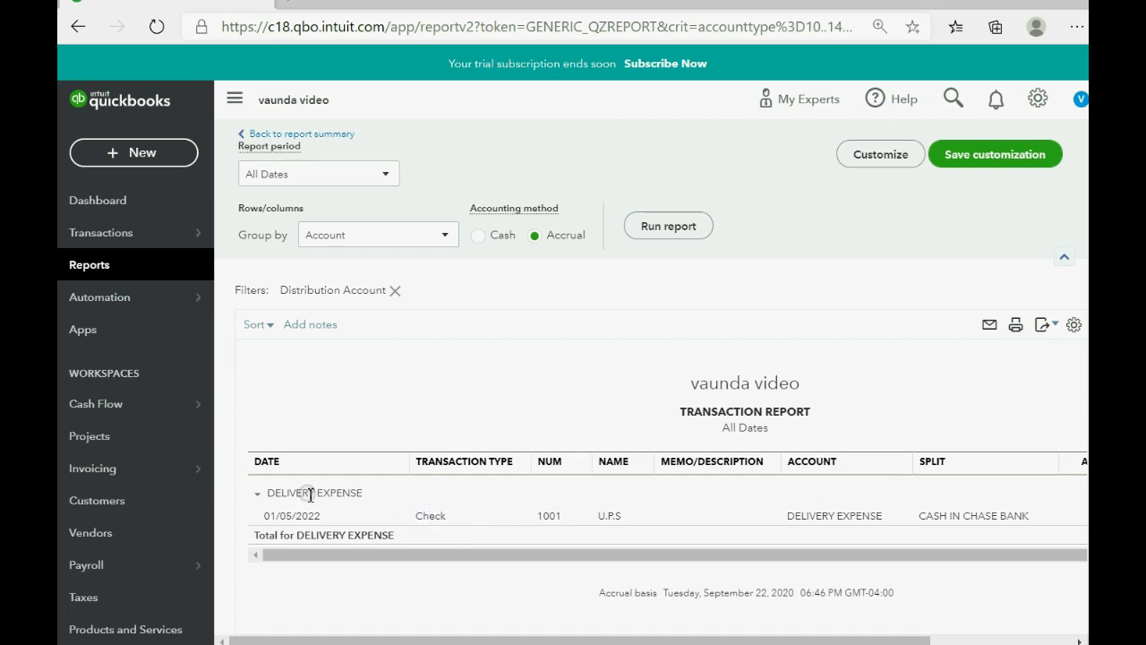
click(432, 520)
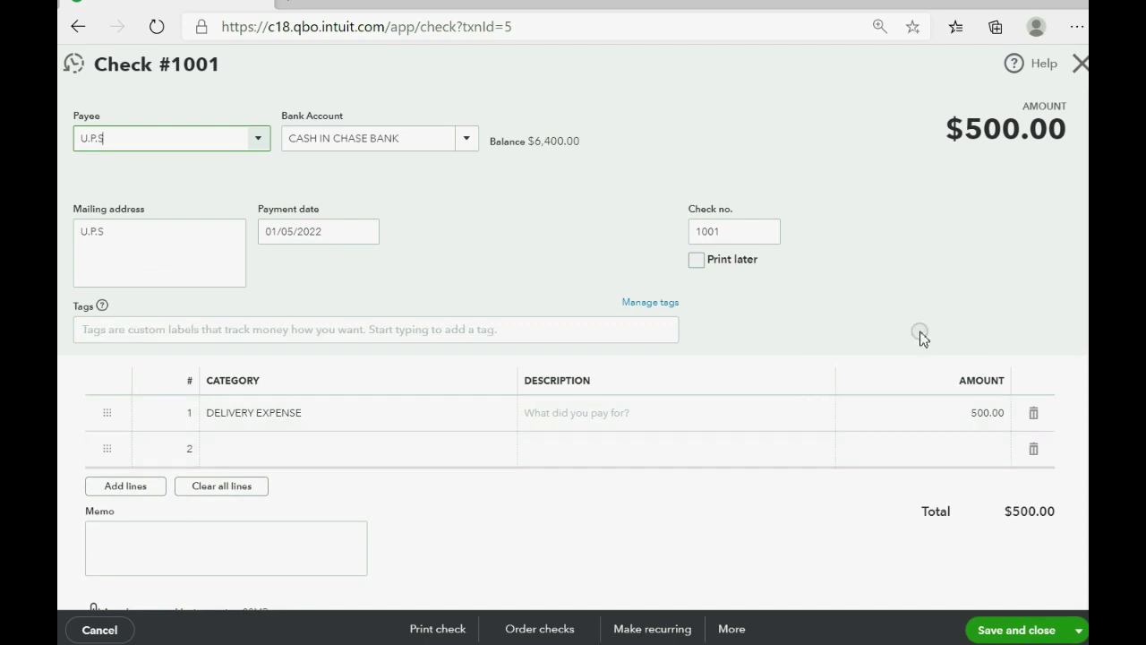
Close the U.P.S check #1001 form
click(1081, 65)
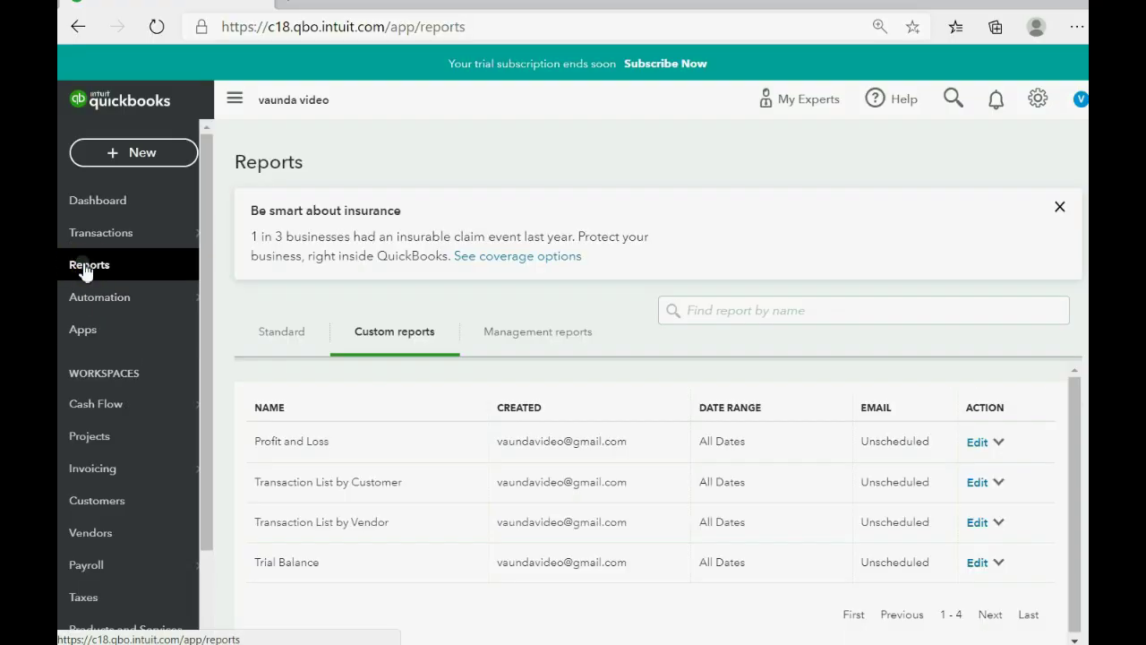
Run the Trial Balance report from the Custom reports list
click(292, 571)
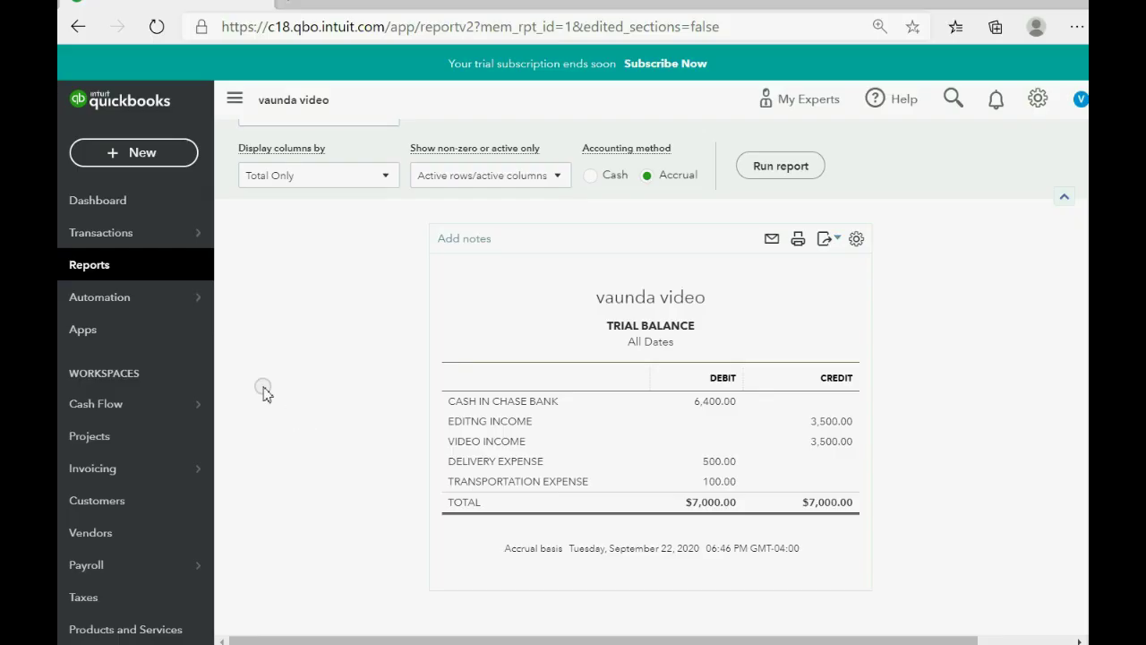
Start a new expense to FED EX dated 01/07/2022 with reference number 987654
click(137, 154)
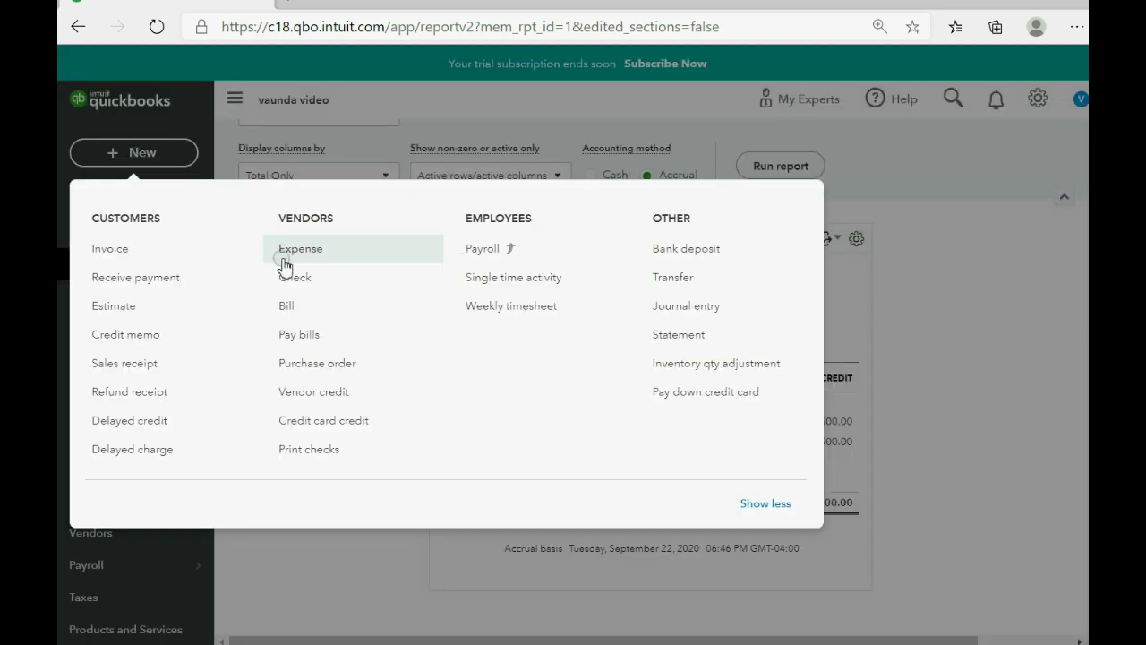
click(296, 250)
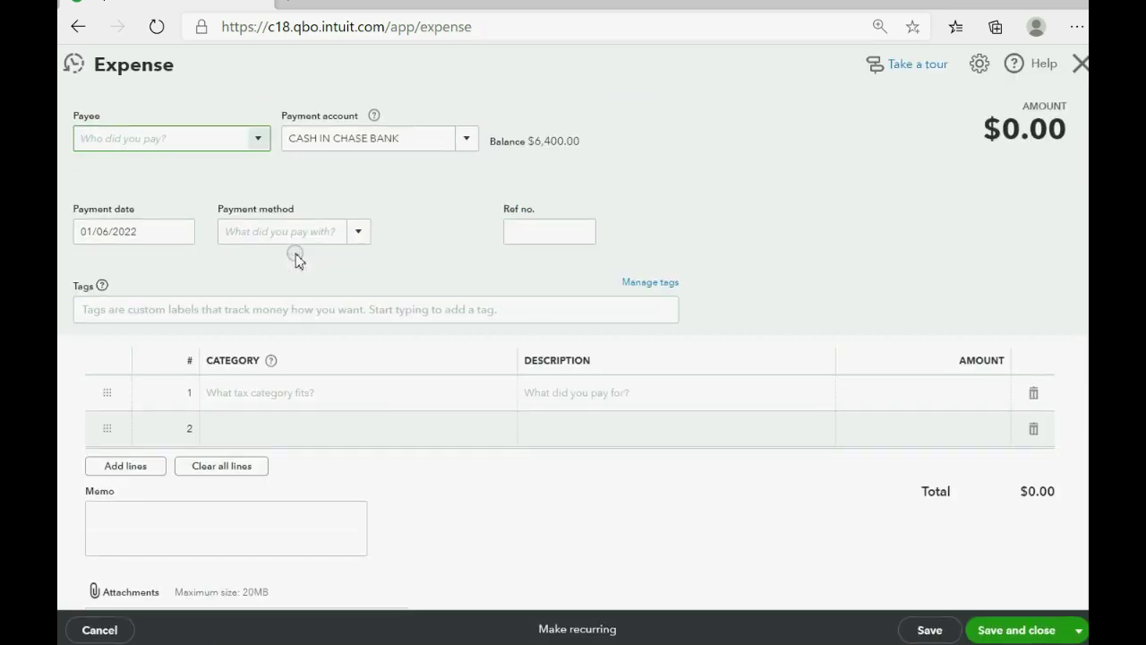
click(182, 233)
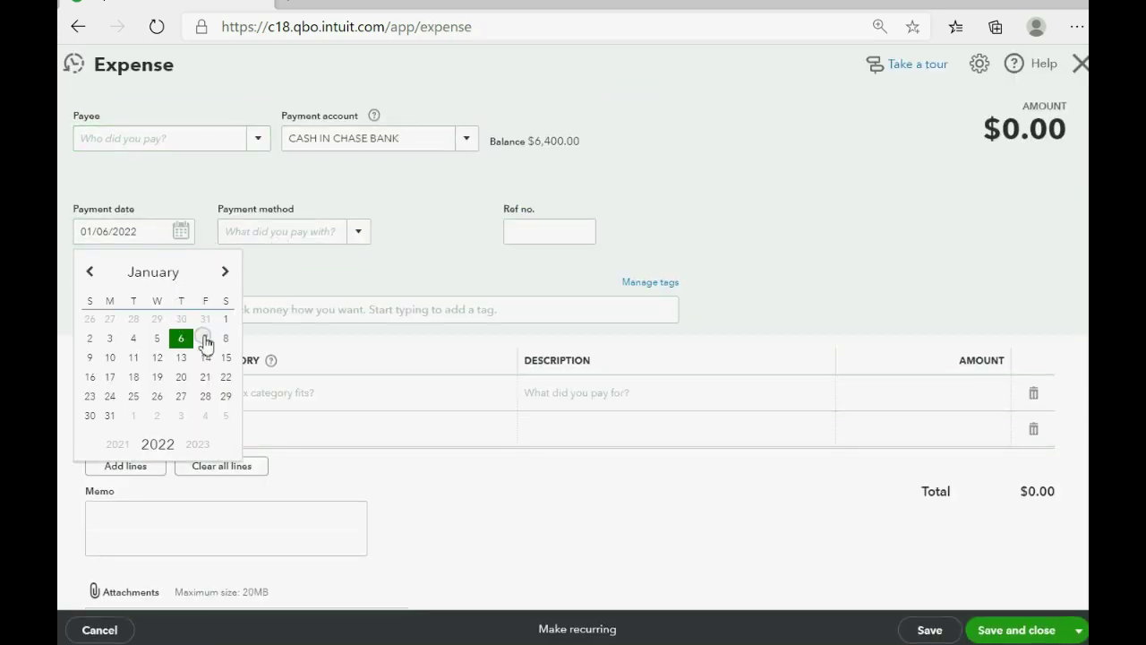
click(205, 338)
click(259, 140)
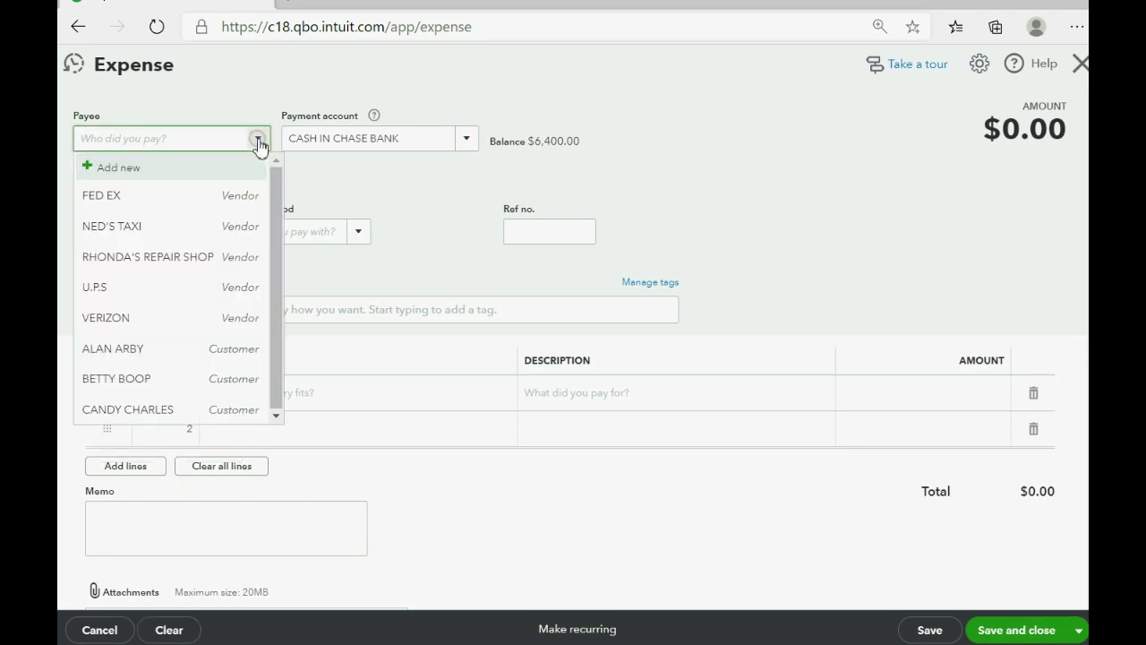
click(220, 195)
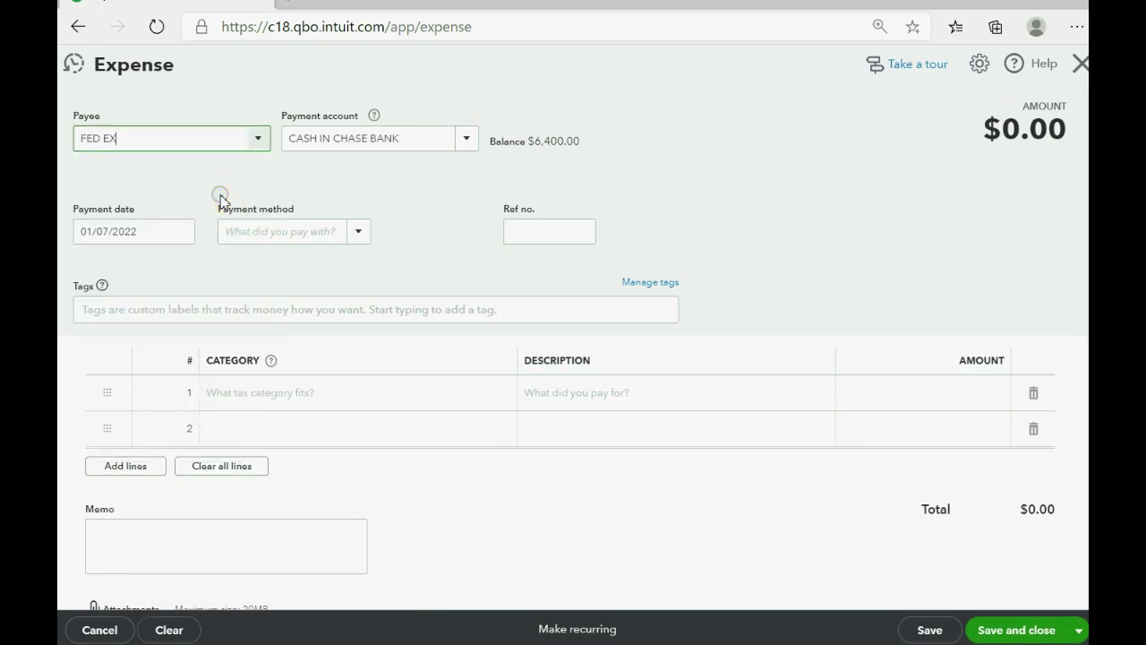
click(527, 234)
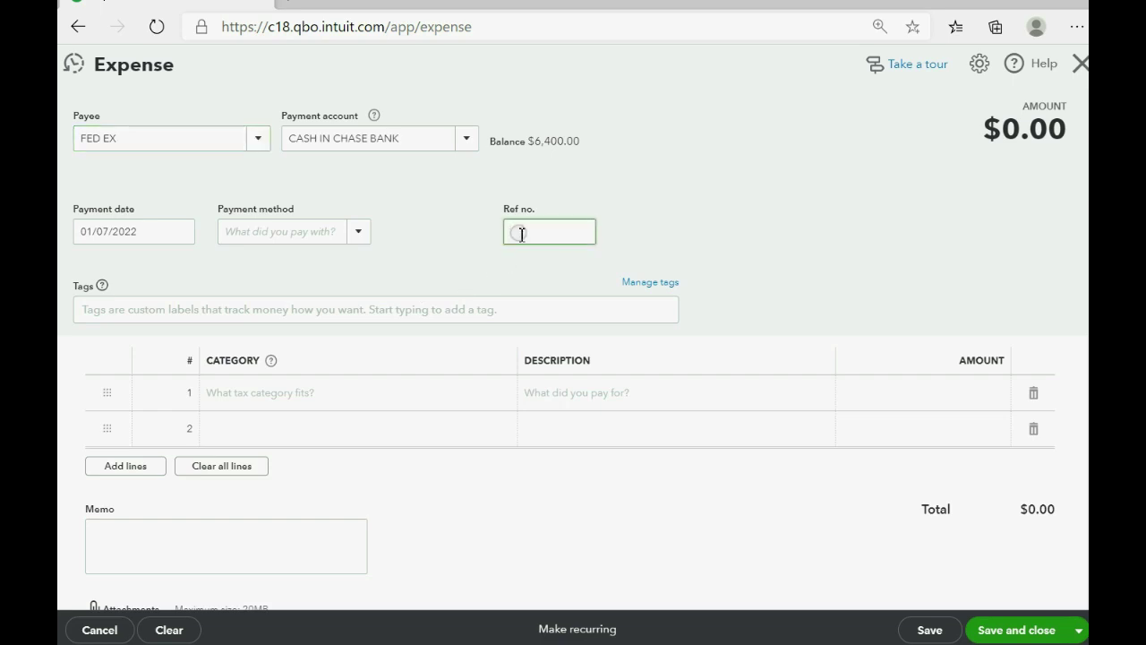
text(987654)
Add a $1,000 DELIVERY EXPENSE category line
click(295, 394)
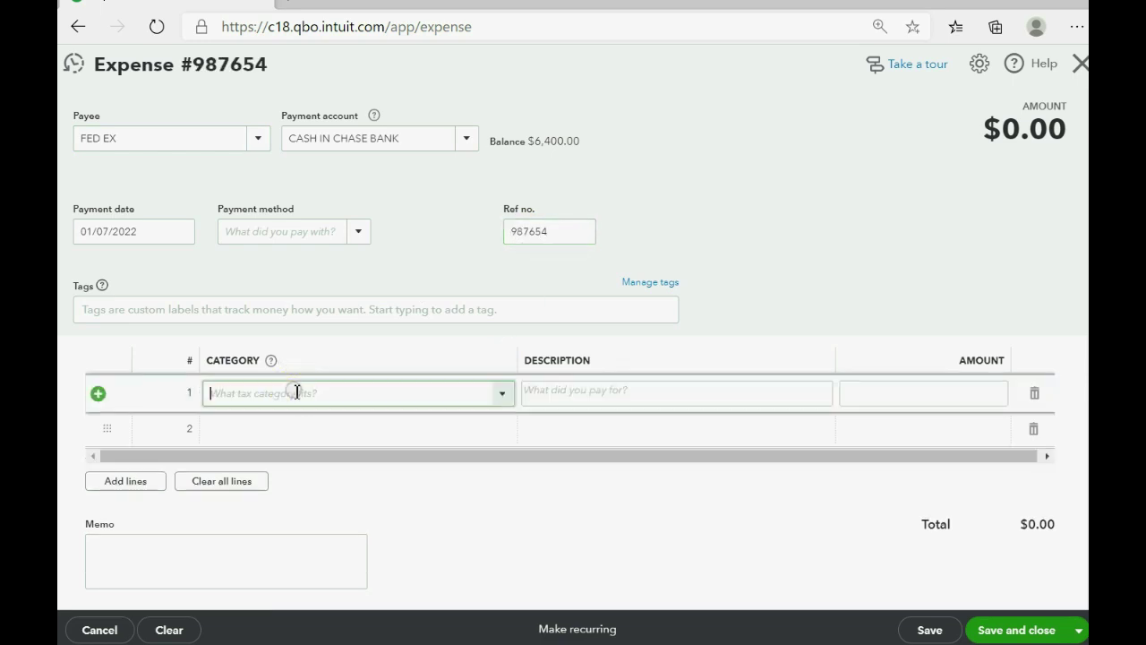
click(504, 395)
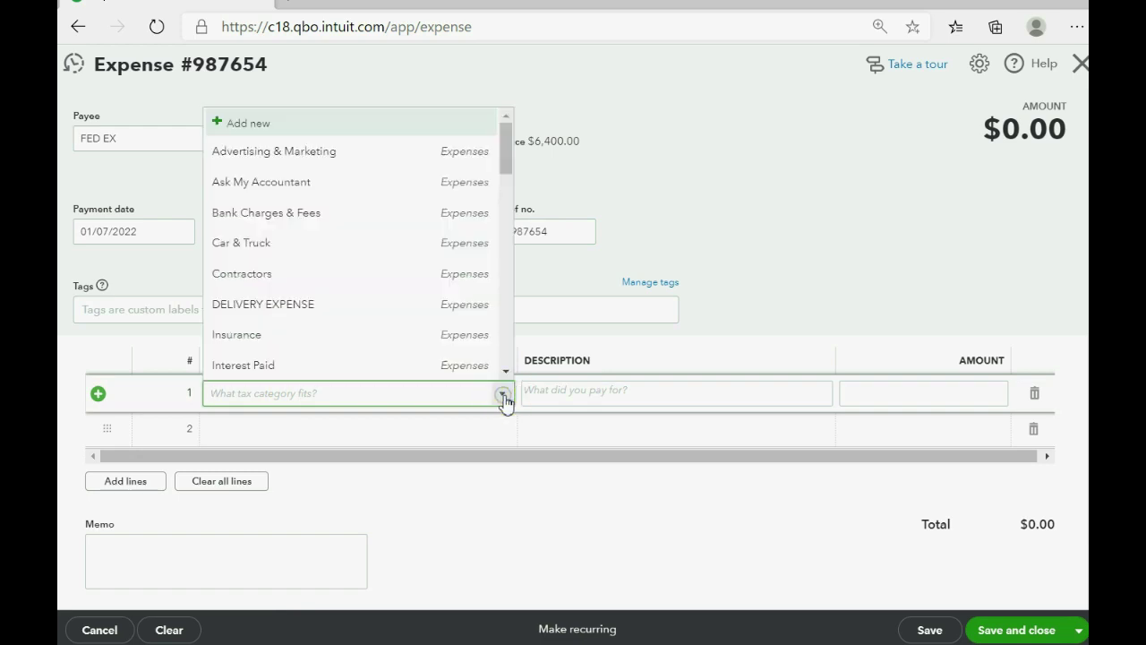
click(373, 307)
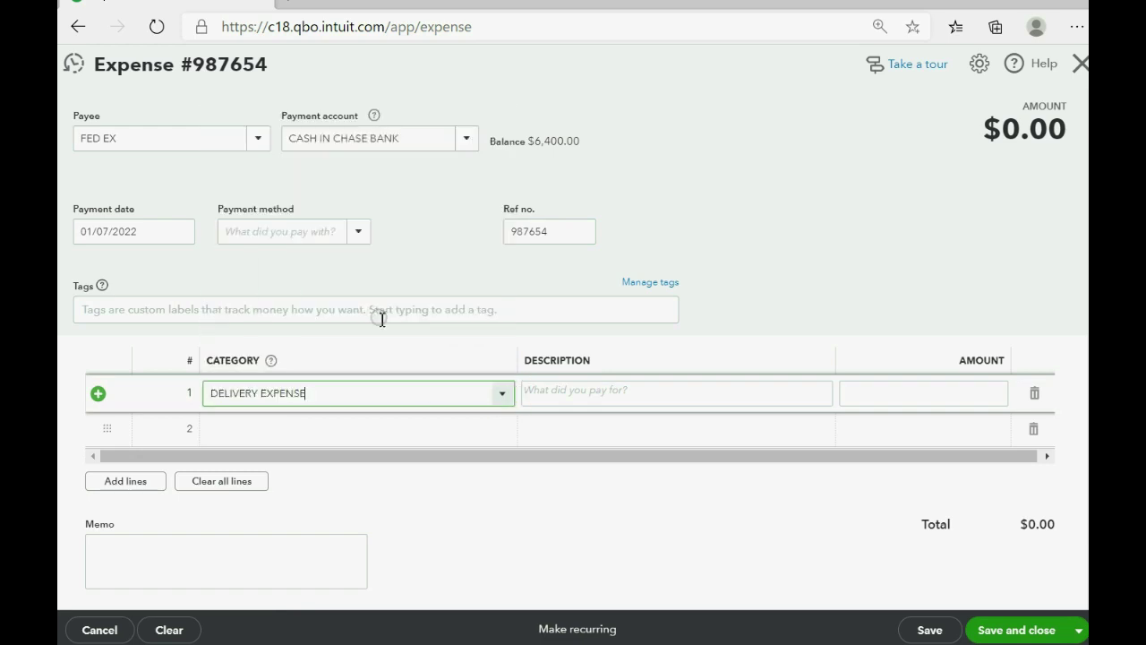
click(897, 394)
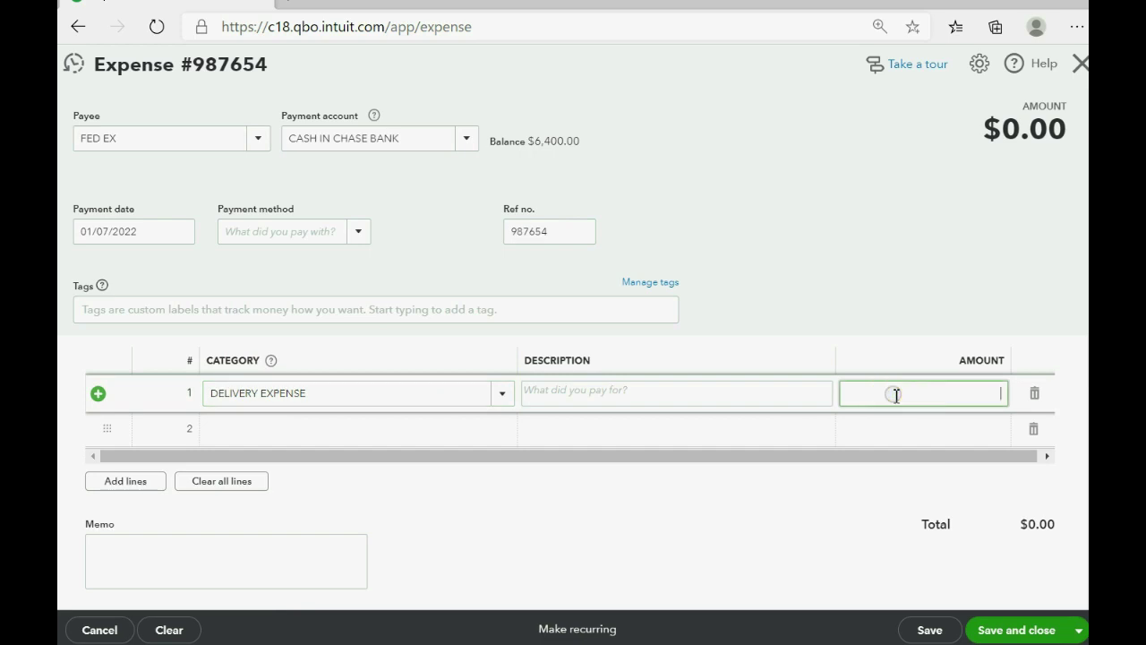
text(1,)
text(000)
key(Tab)
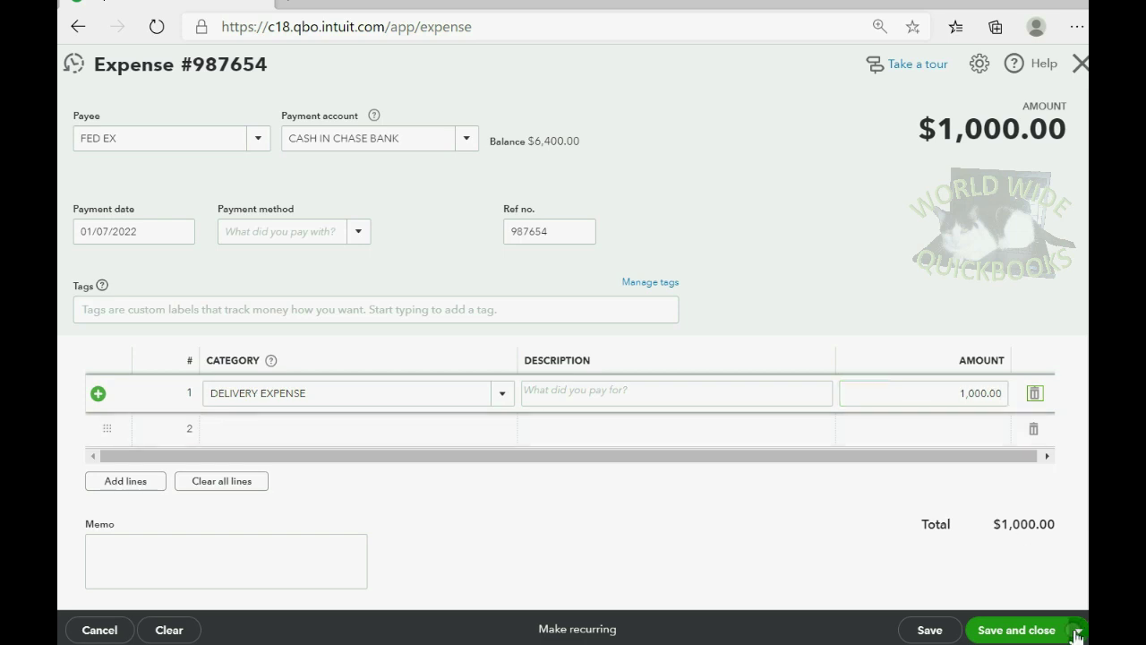
Save the FED EX expense and view the presentation slide
click(1021, 630)
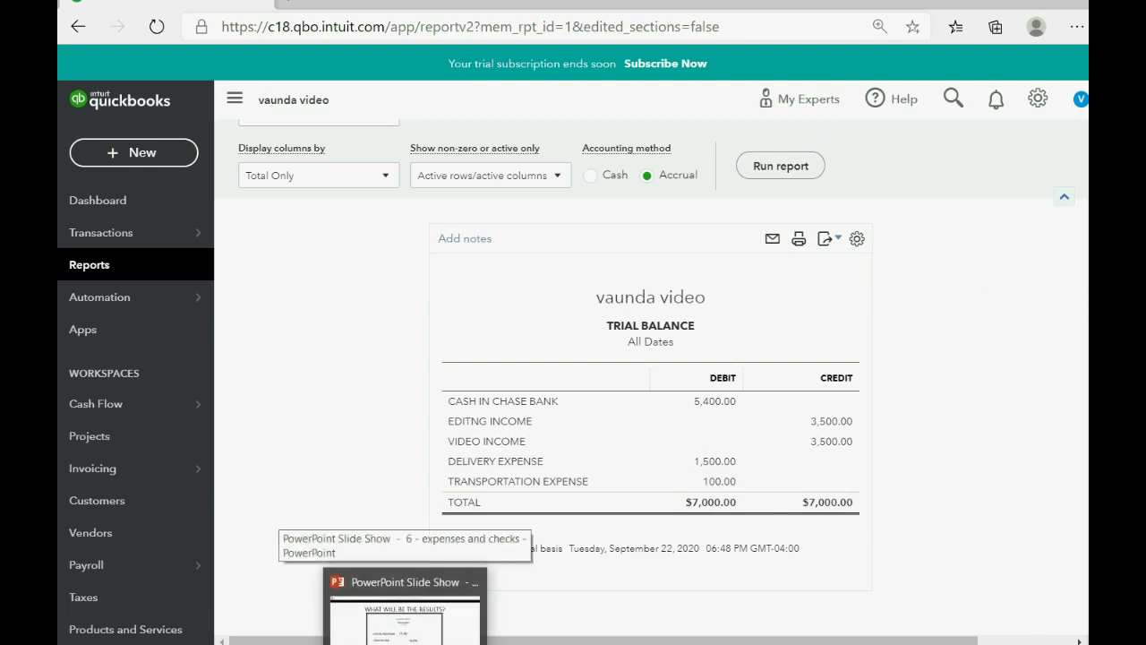
click(405, 609)
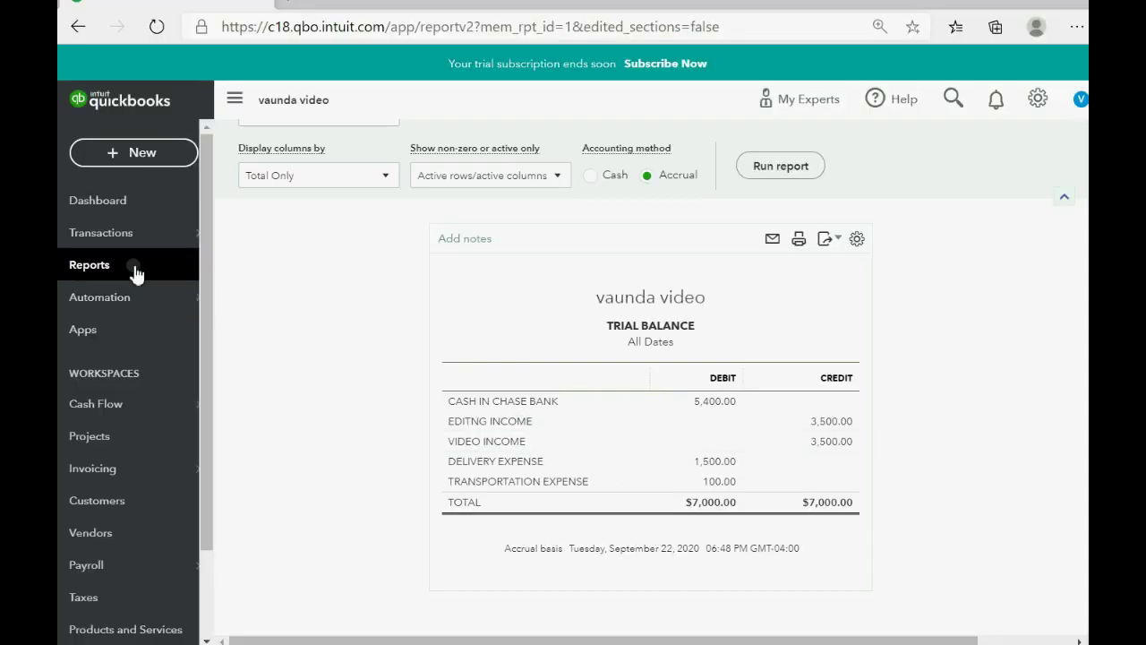
click(133, 267)
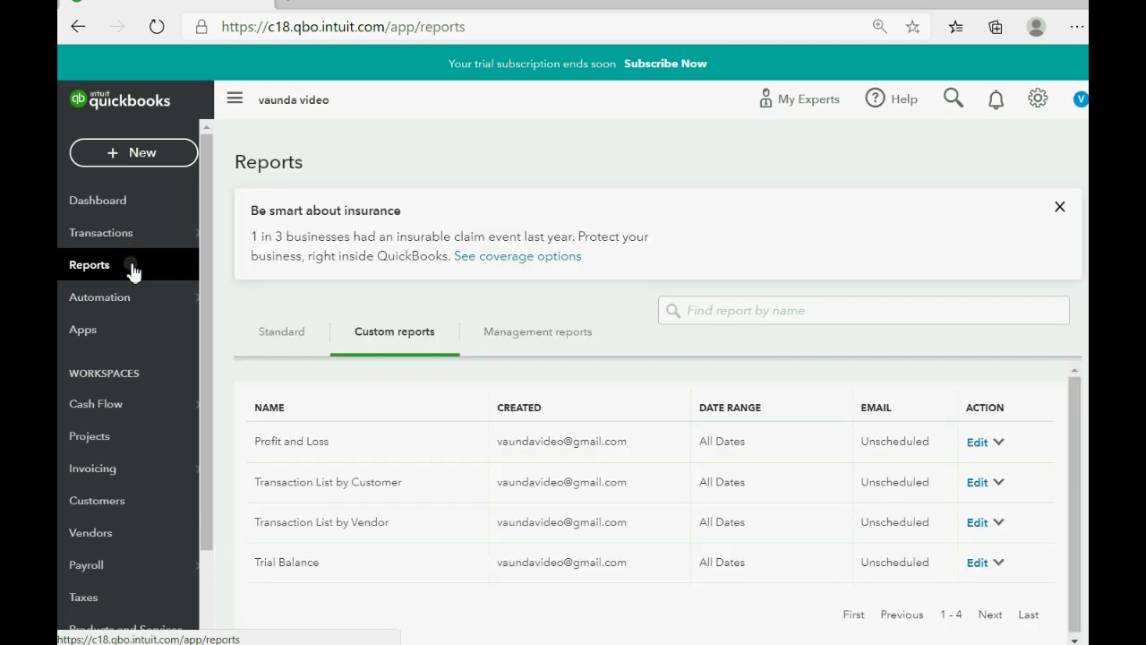
click(320, 525)
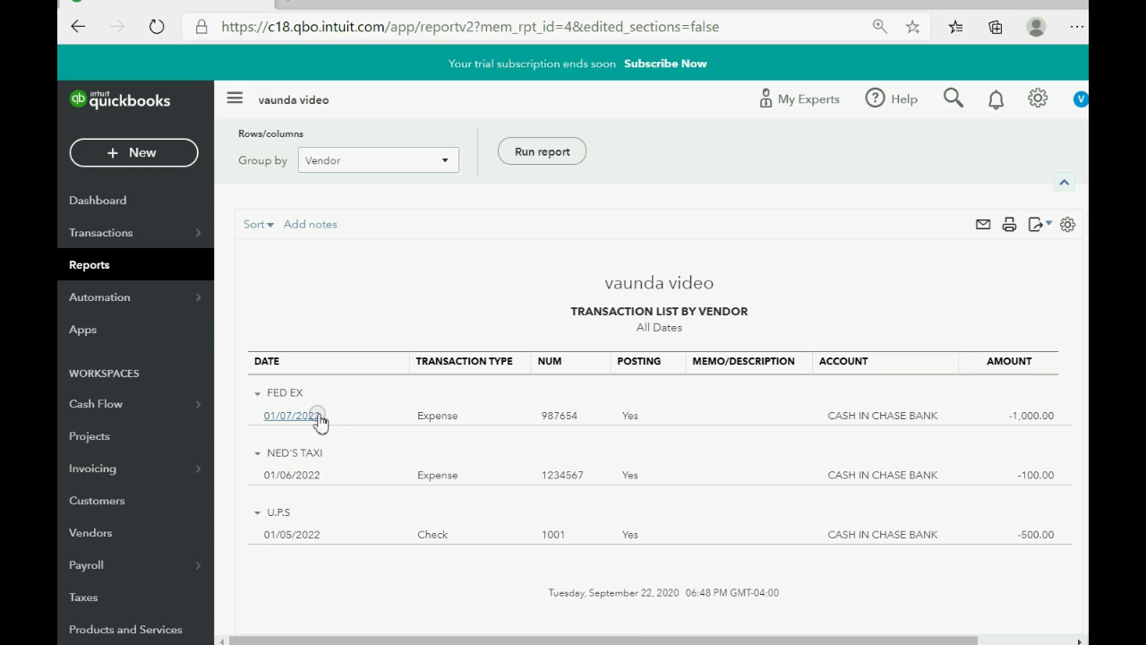
click(93, 265)
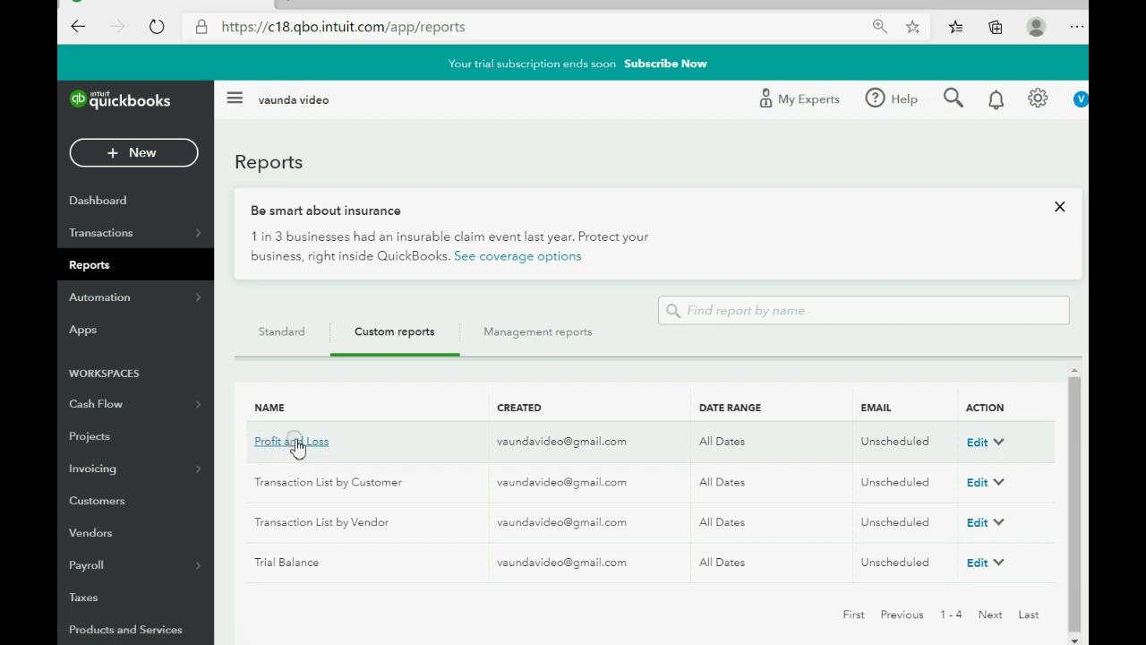
Drill from Profit and Loss into Delivery Expense to list the U.P.S $500 and FedEx $1,000 transactions
click(294, 441)
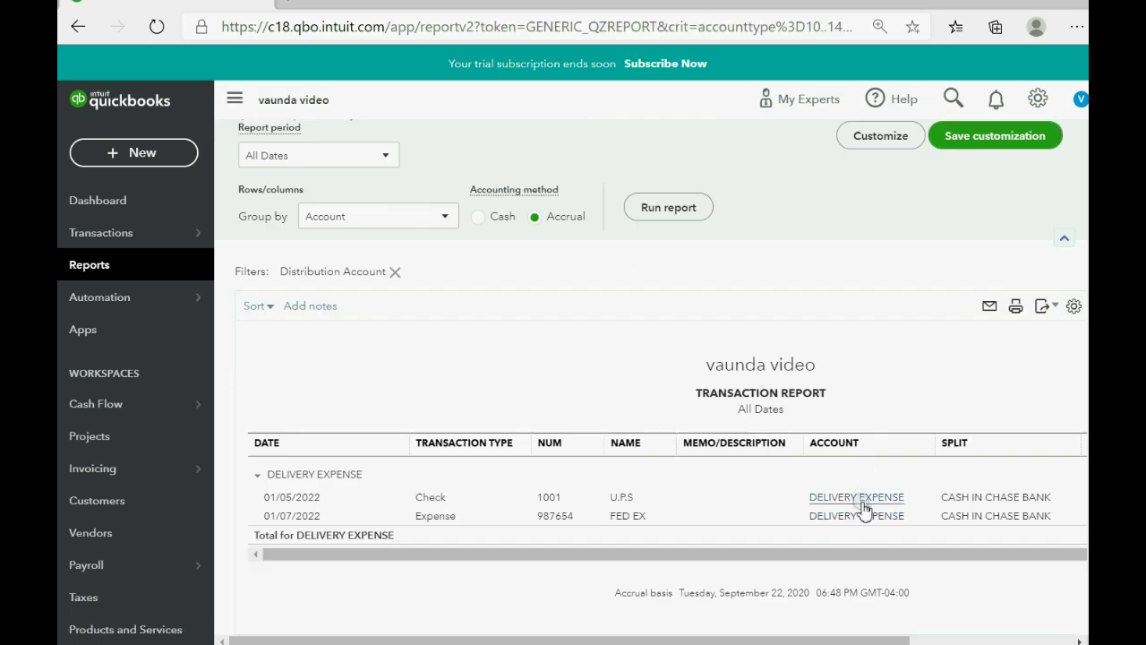
click(815, 516)
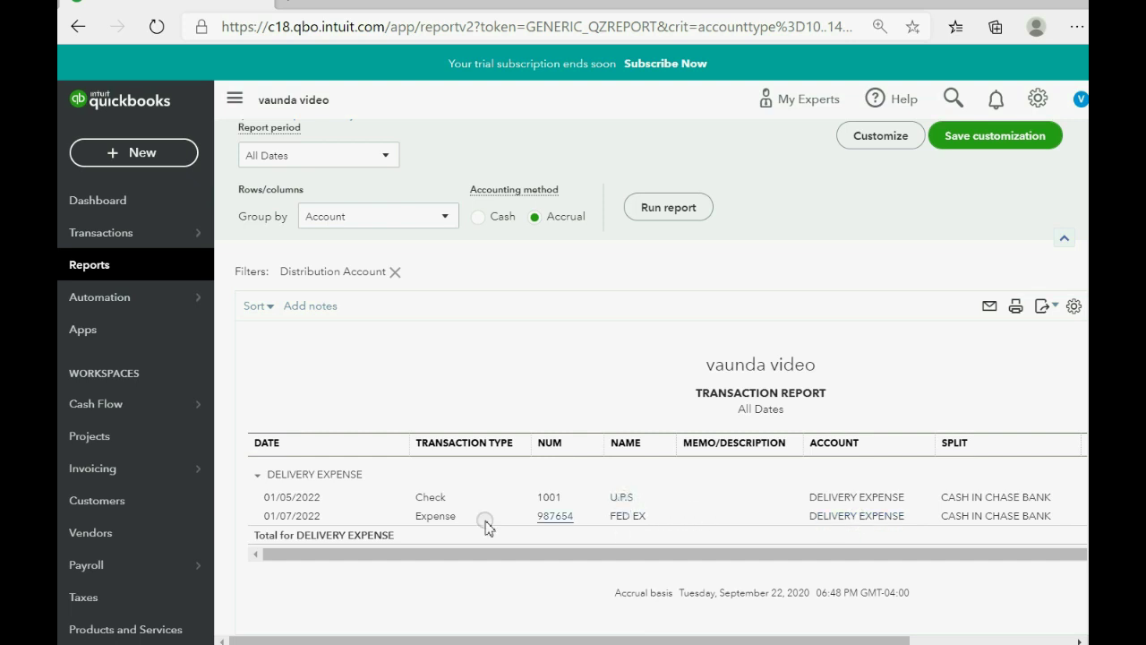
drag(335, 556, 495, 562)
drag(544, 640, 778, 640)
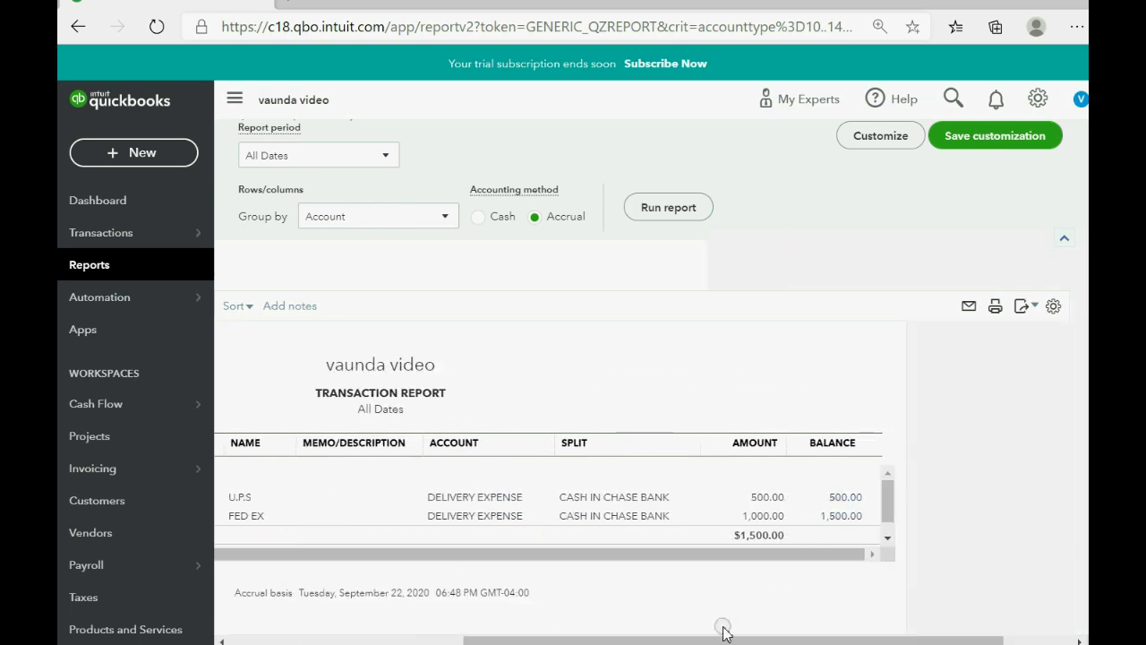
drag(723, 635, 625, 533)
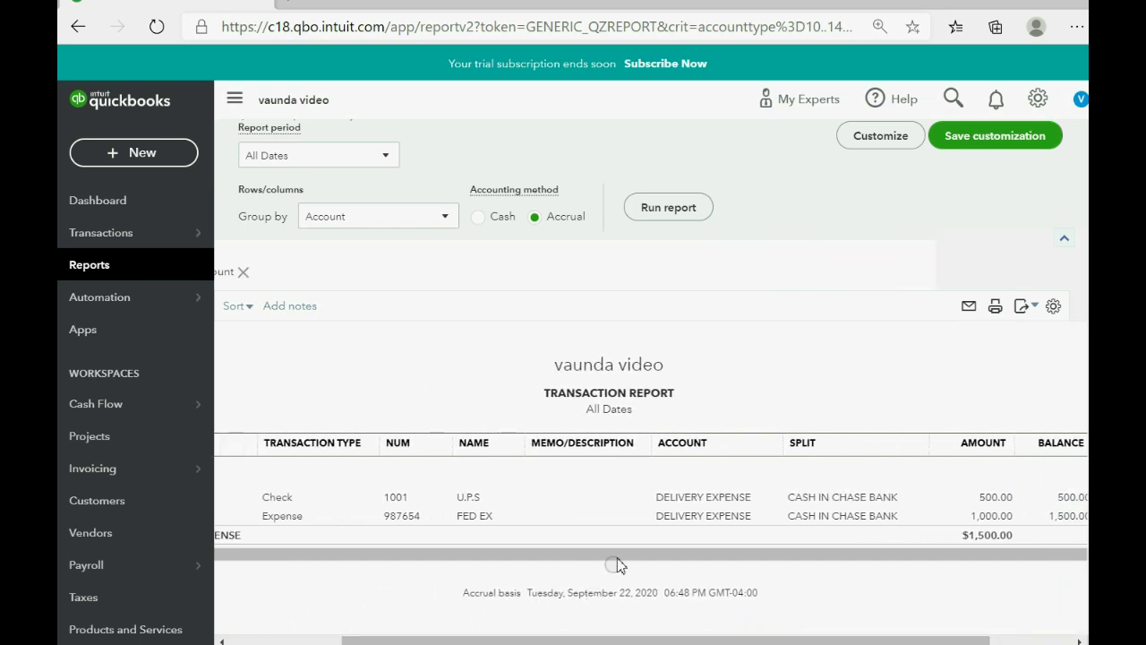
Open U.P.S Check #1001 for $500 Delivery Expense from the report
click(699, 498)
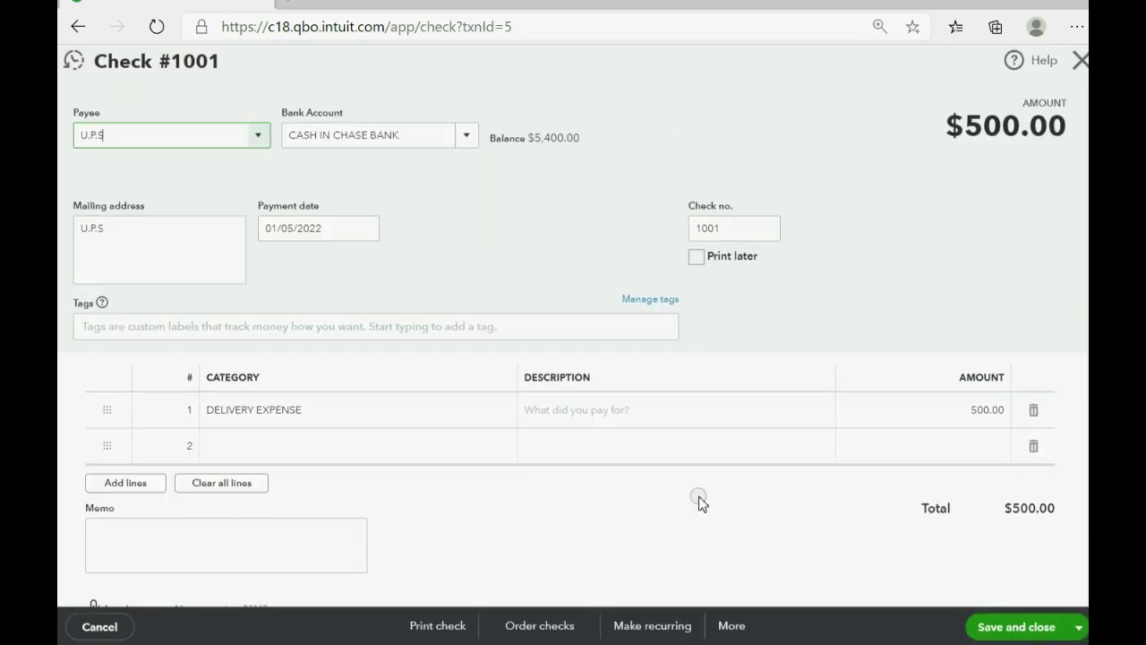